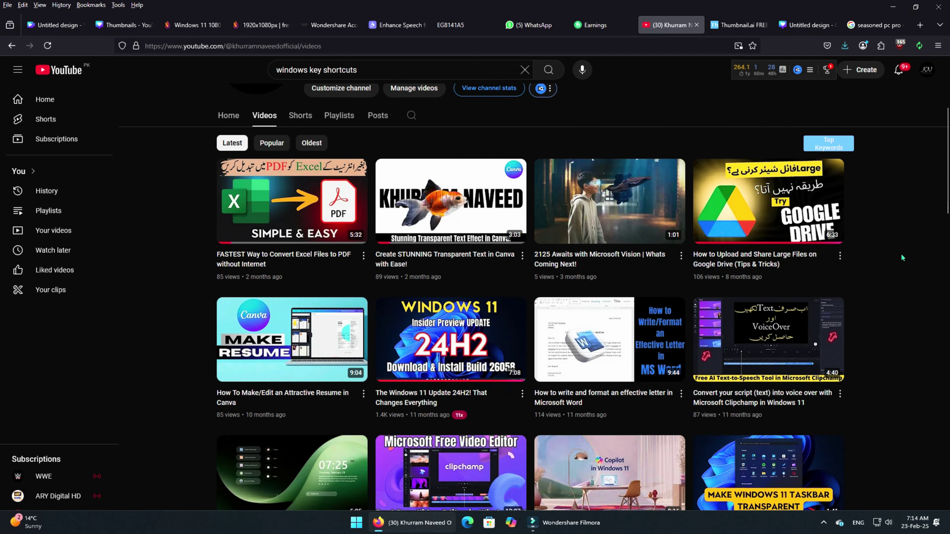
scroll(901, 257, "down", 8)
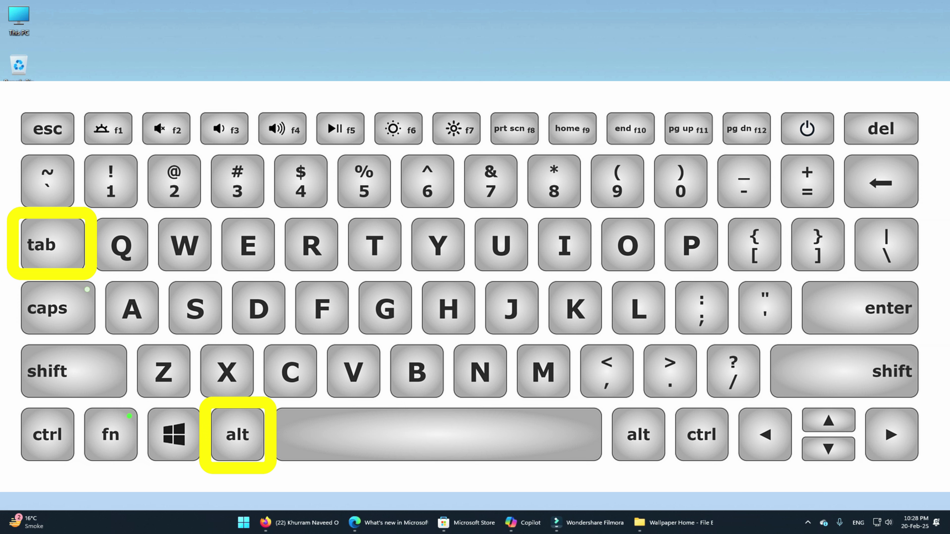
Step: Cycle through the open windows in the window switcher and switch to Microsoft Store
key("alt+Tab")
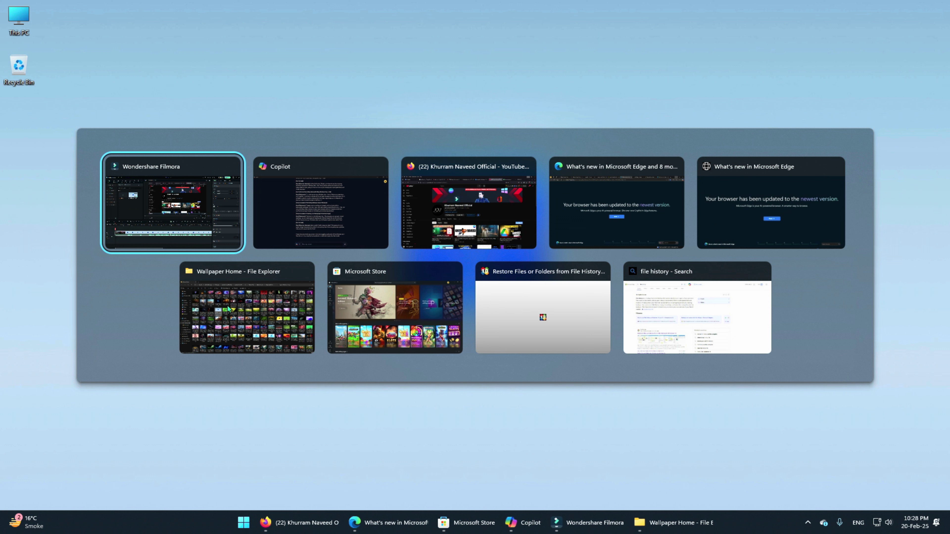
key("alt+Tab")
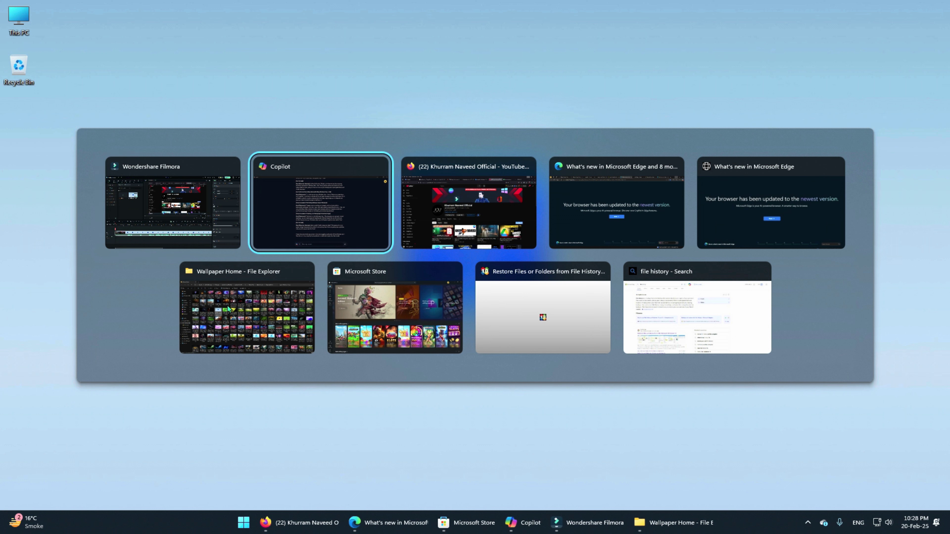
key("alt+Tab")
key("alt+Tab")
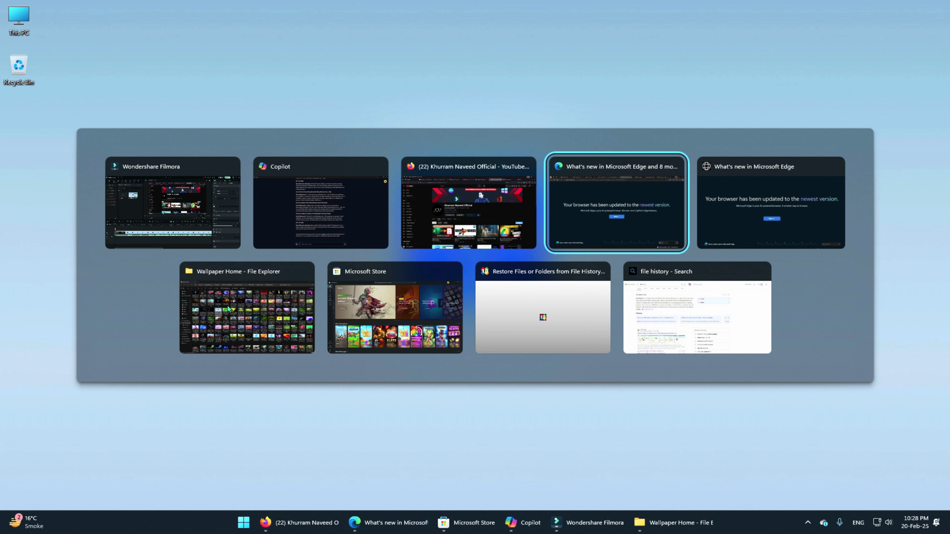
key("alt+Tab")
key("alt+Tab")
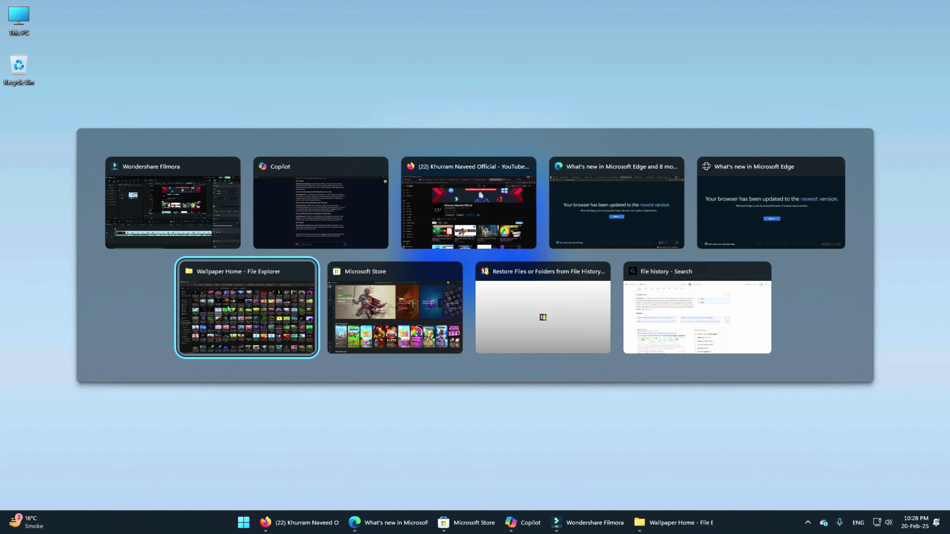
key("alt+Tab")
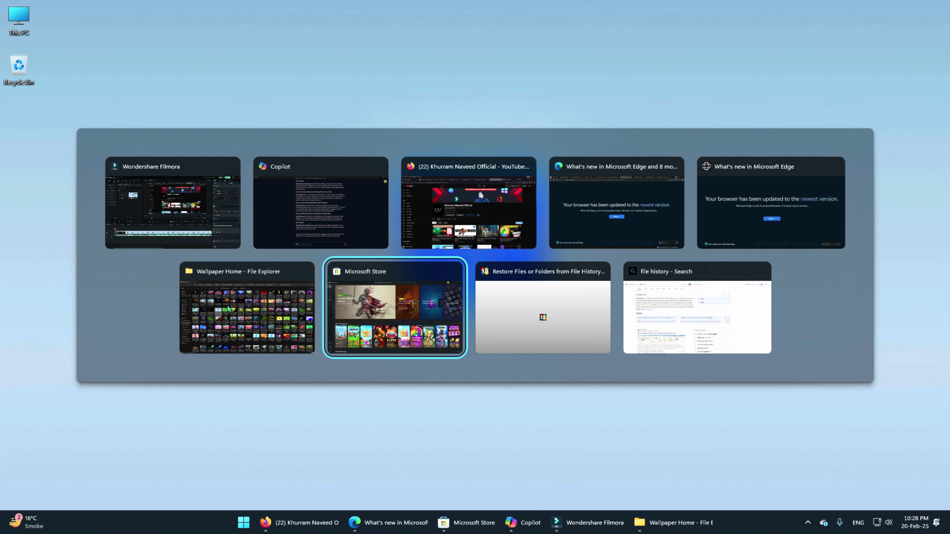
key("alt")
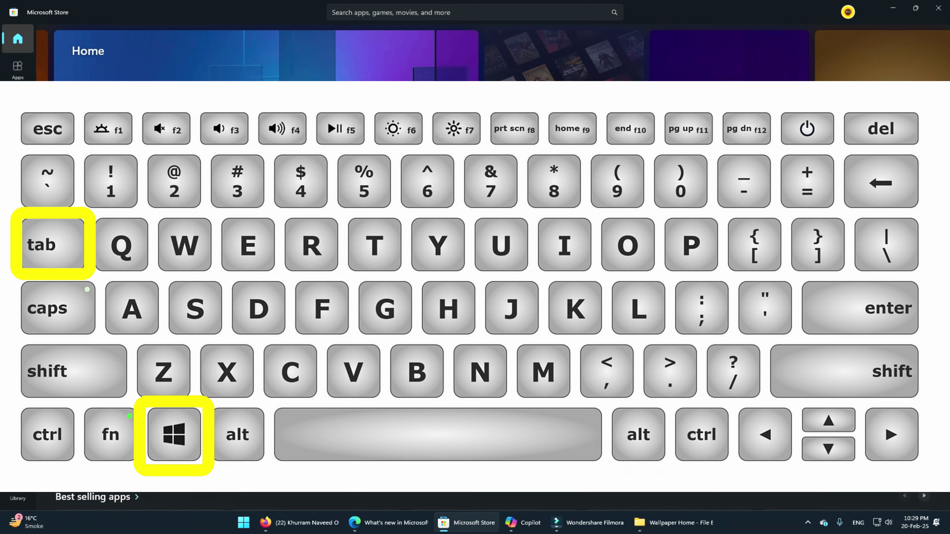
Step: Create a second virtual desktop in Task View and switch to it
key("super+Tab")
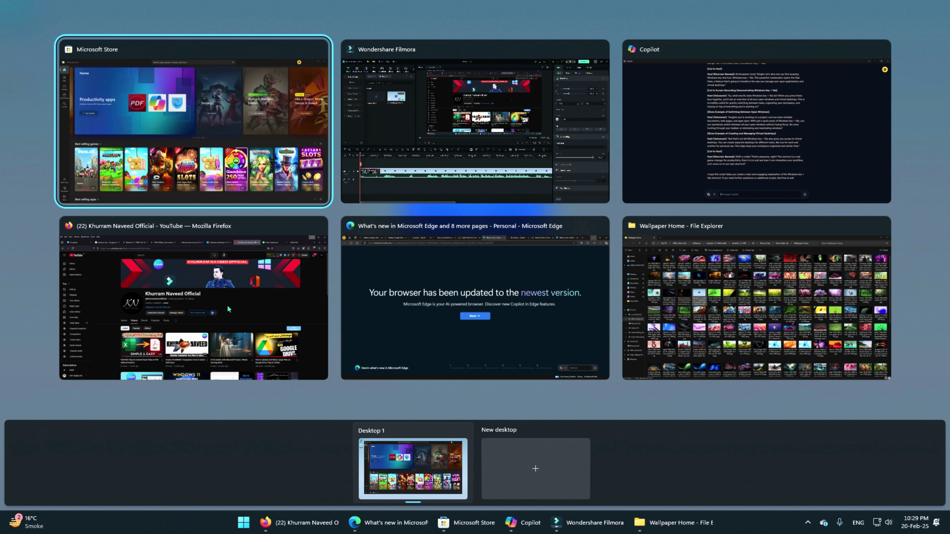
left_click(536, 470)
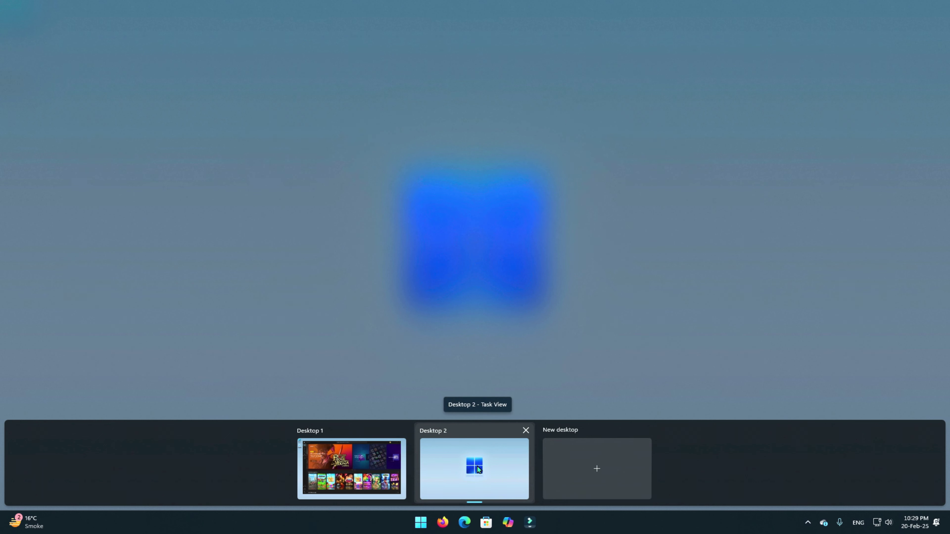
left_click(478, 468)
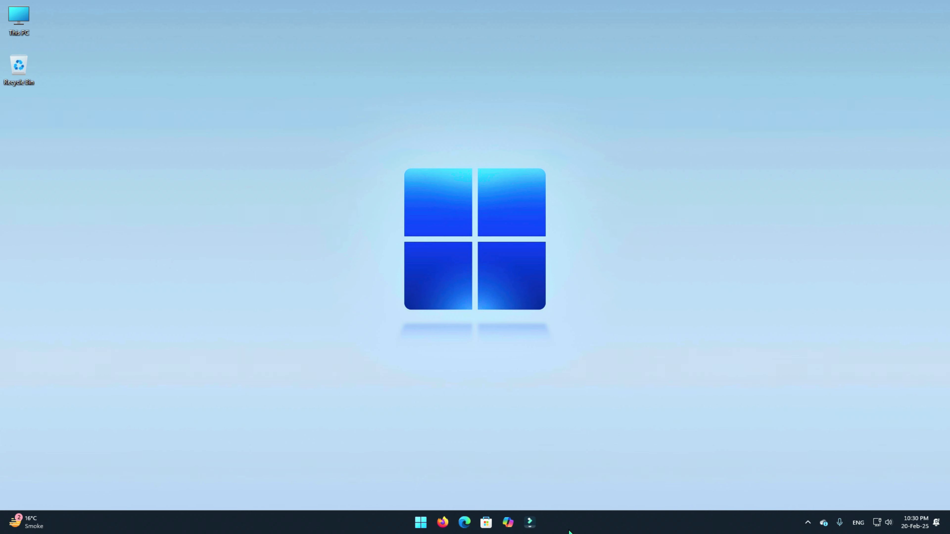
Step: Return to Desktop 1 through Task View and bring the Firefox, Edge and Microsoft Store windows forward in turn
key("super+Tab")
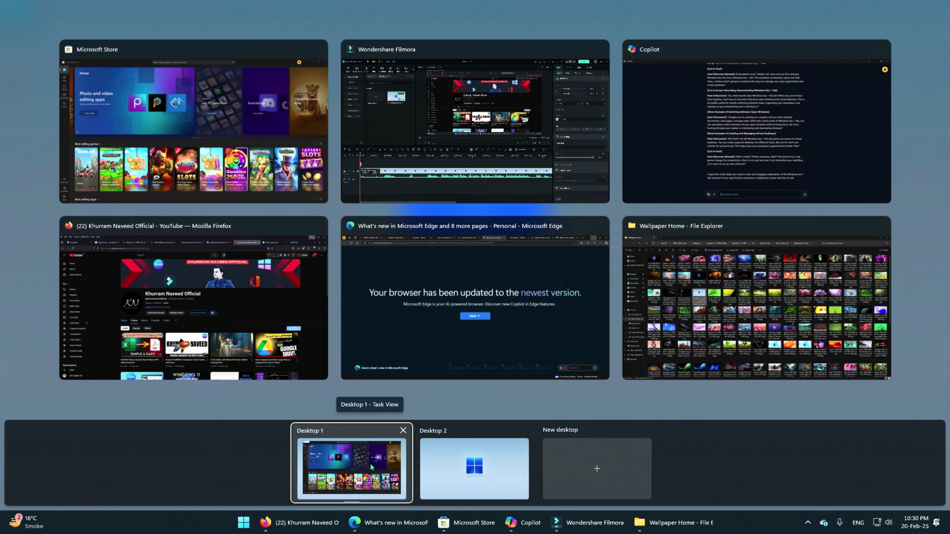
left_click(371, 464)
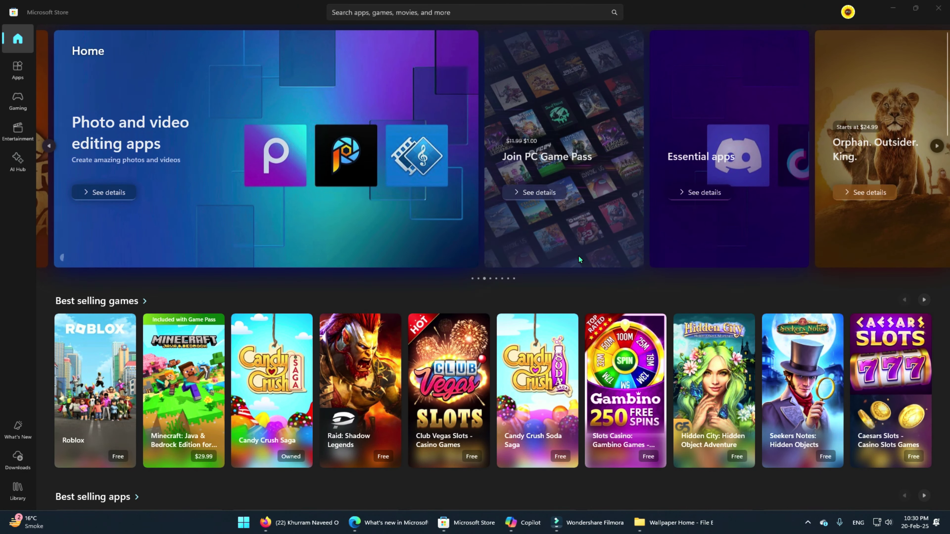
left_click(299, 522)
left_click(376, 524)
left_click(454, 525)
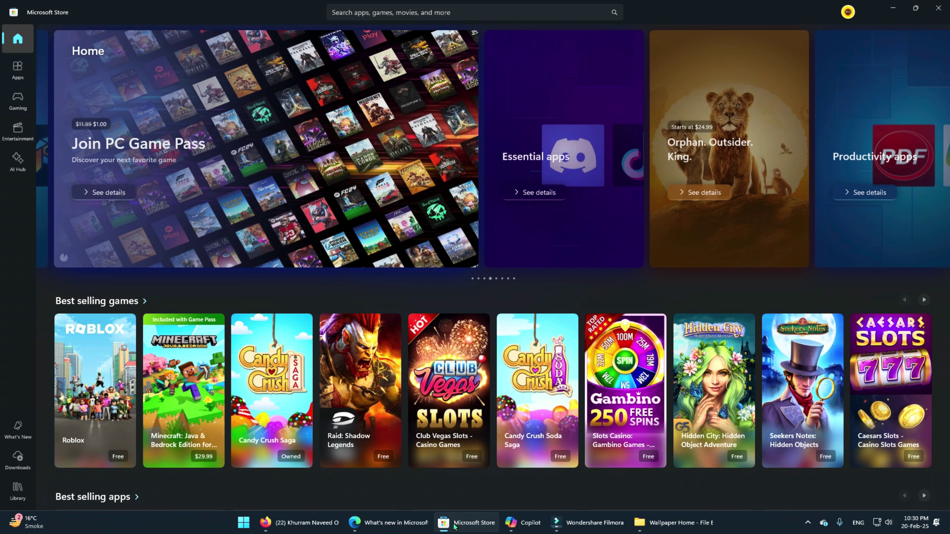
Step: Open Task View on Desktop 1 and move the selection through the open windows, back round to Microsoft Store
key("super+Tab")
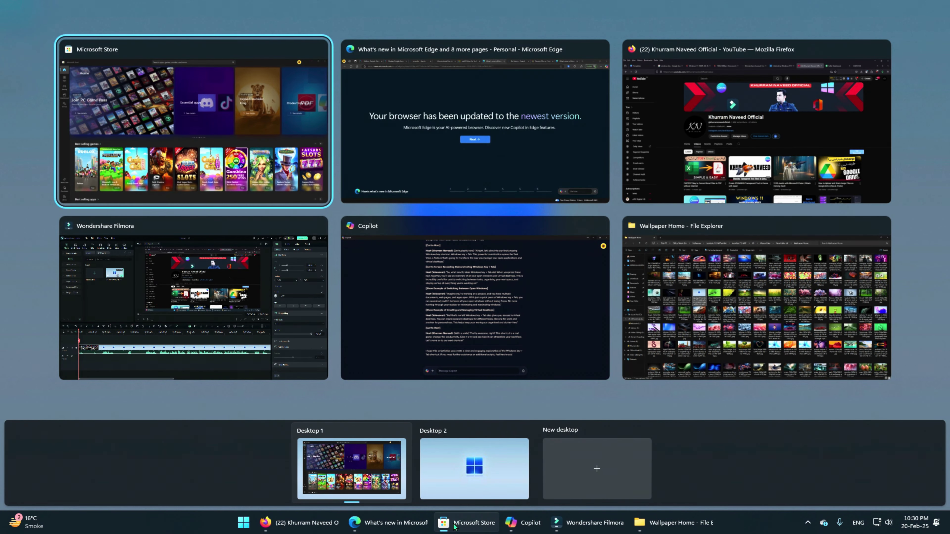
key("Right")
key("Right")
key("Down")
key("Left")
key("Left")
key("Up")
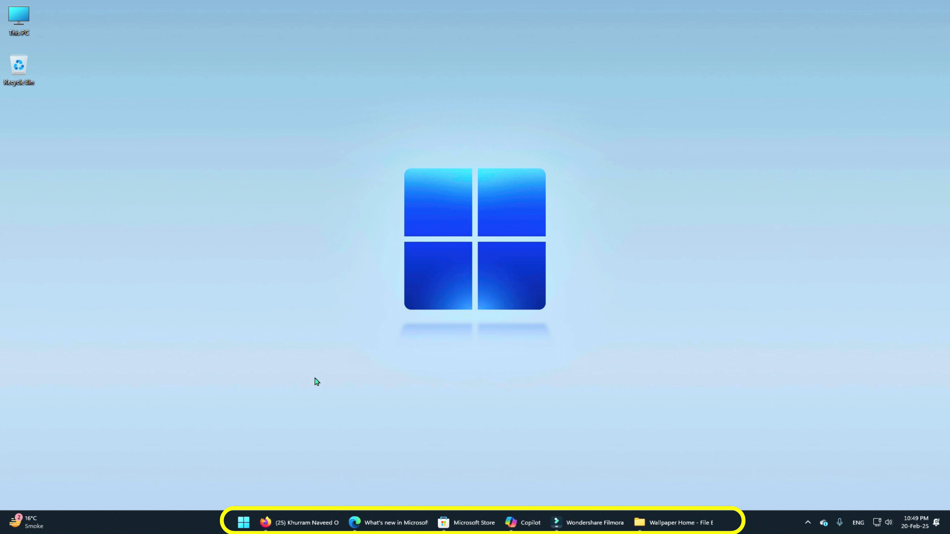
Step: Move the focus onto the taskbar and preview its running apps in both directions, ending on Firefox
mouse_move(306, 531)
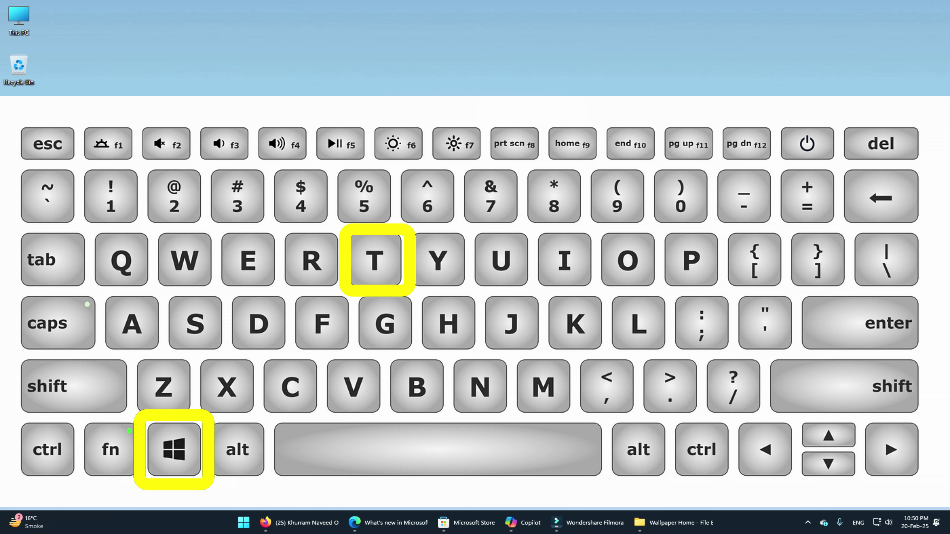
key("super+t")
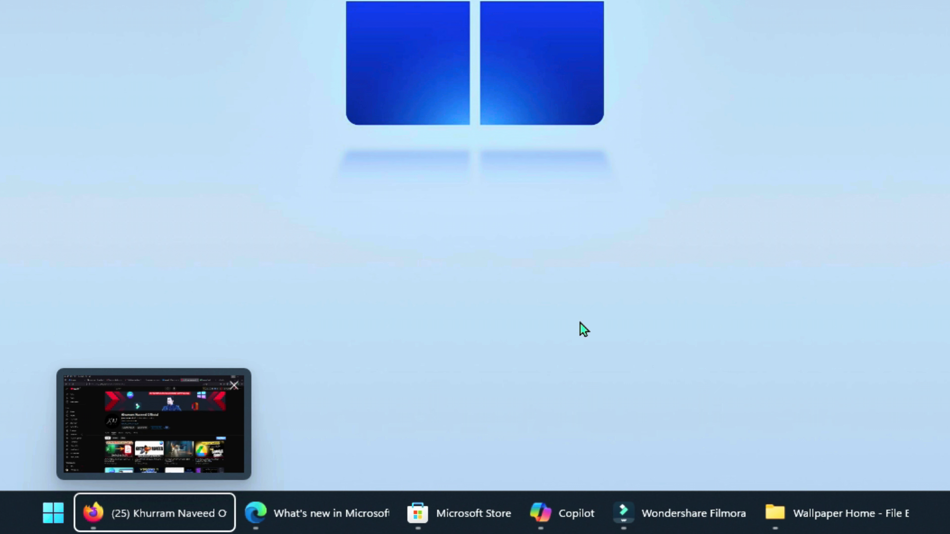
key("Right")
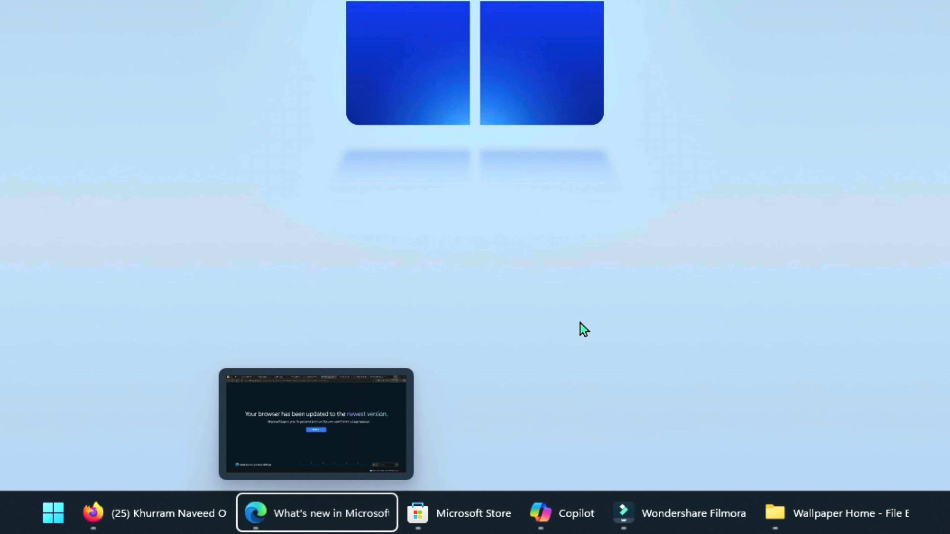
key("Right")
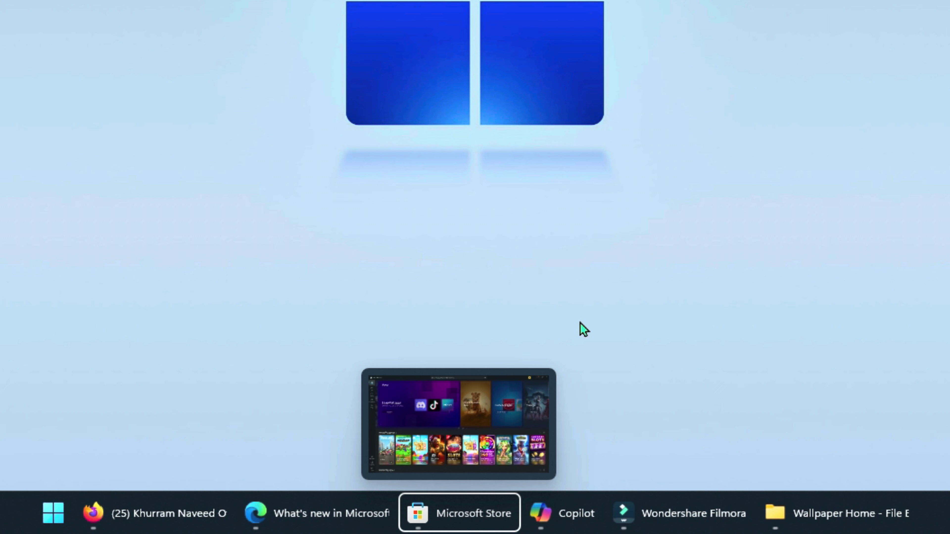
key("Right")
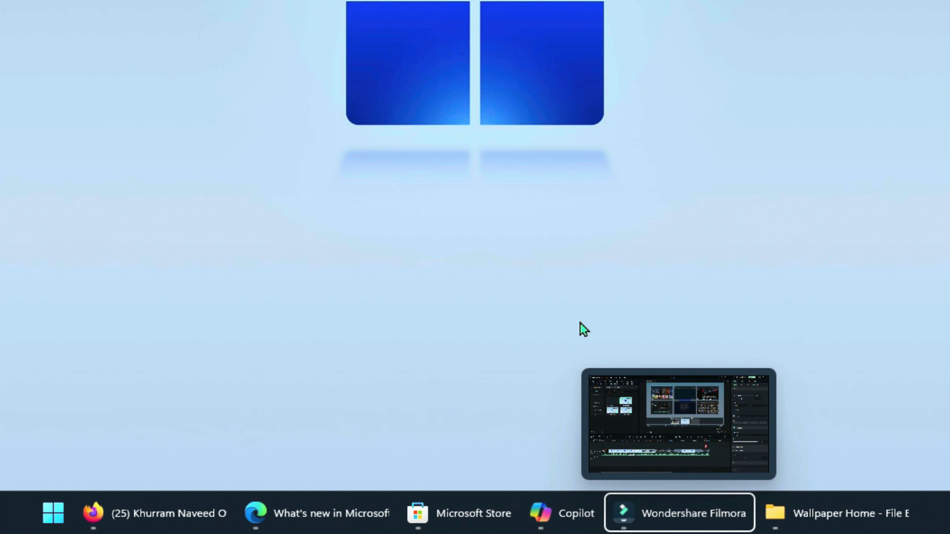
key("Right")
key("Left")
key("Left")
key("Left")
key("Left")
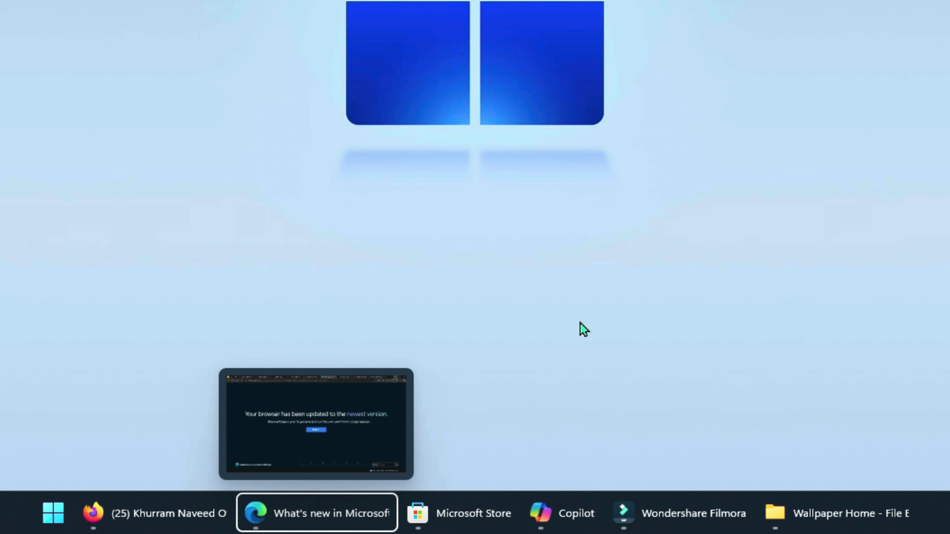
key("Right")
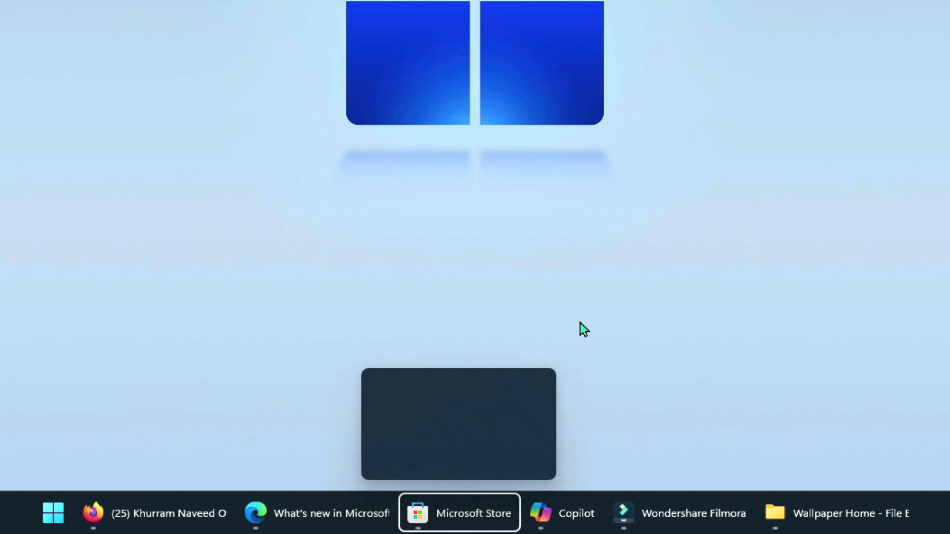
key("Right")
key("Right")
key("Right")
key("Right")
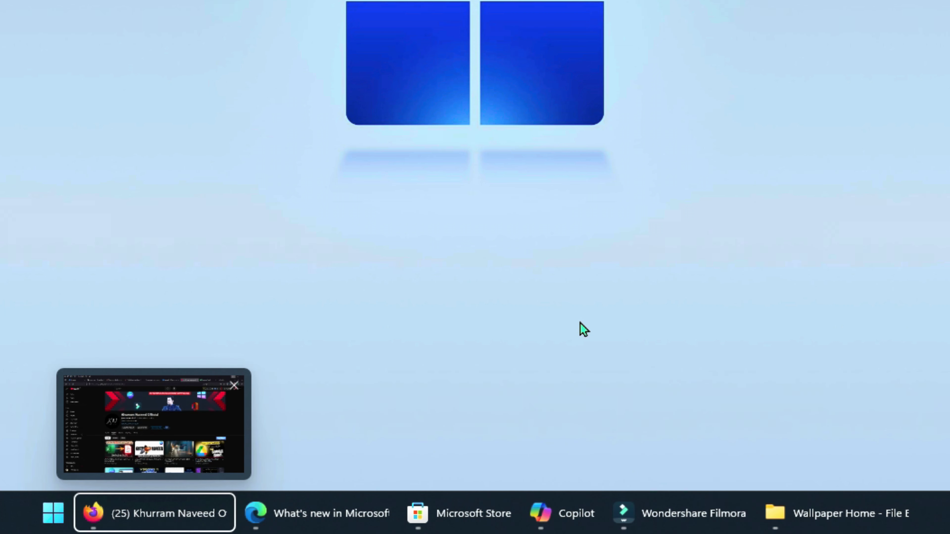
Step: Preview the Edge and Microsoft Store windows from the taskbar, return to Firefox and open its window
key("Right")
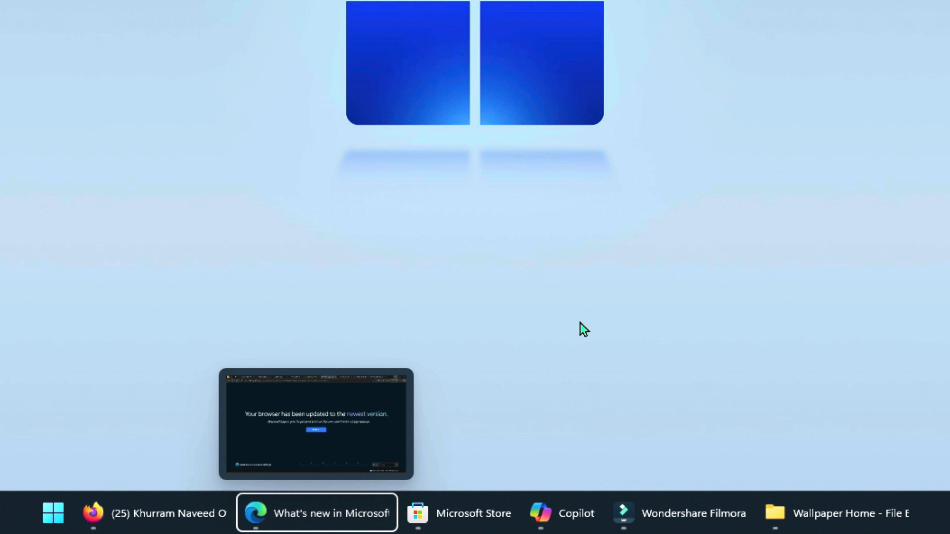
key("Right")
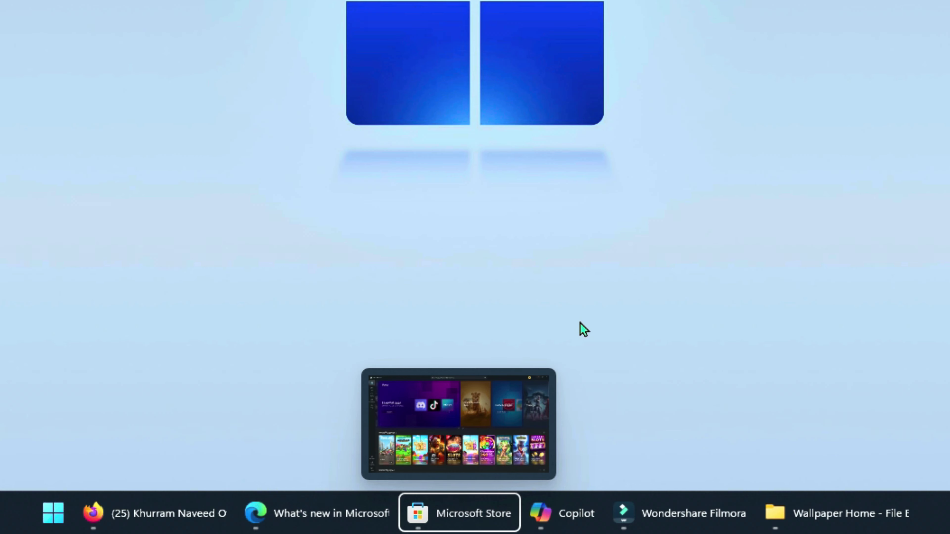
key("Left")
key("Left")
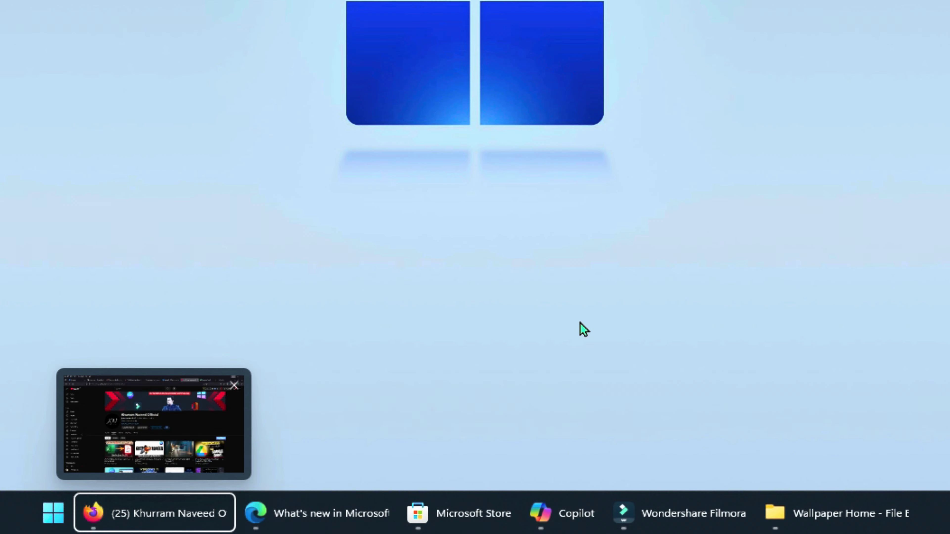
key("Return")
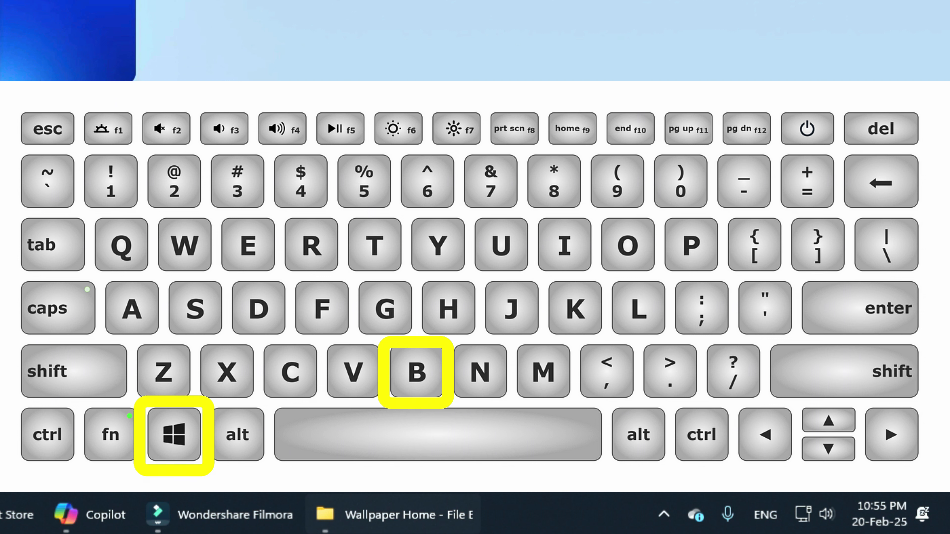
Step: Move the focus to the hidden icons arrow in the taskbar's notification area
key("super+b")
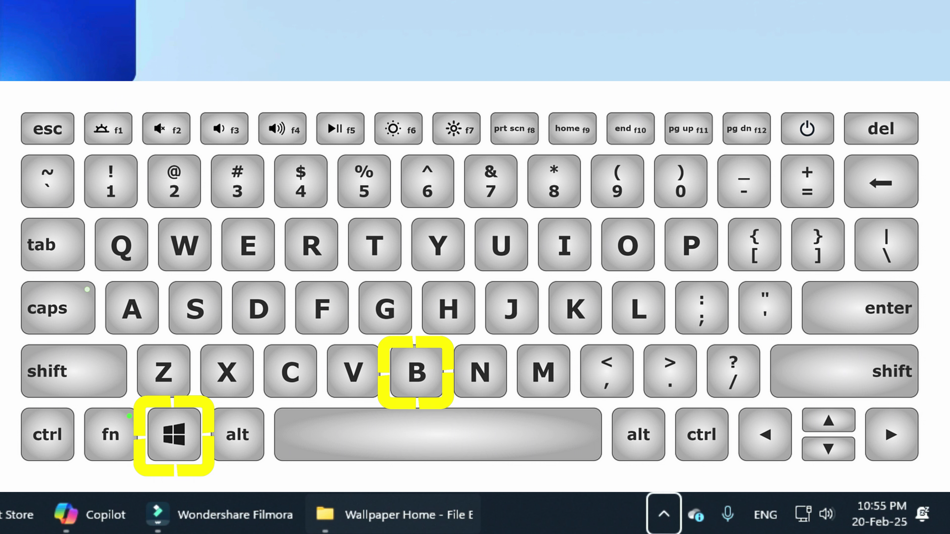
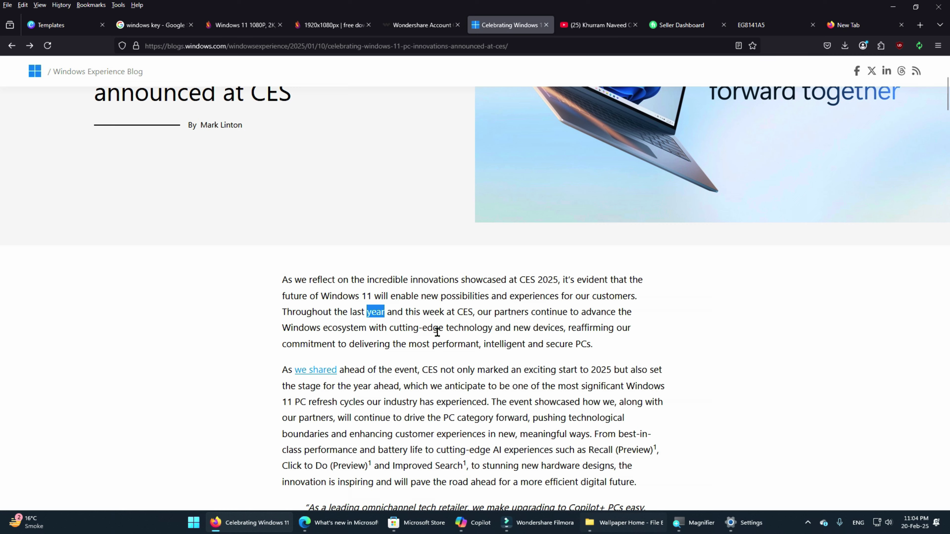
Step: Select the whole Intel paragraph about Core Ultra processors in the Windows Experience Blog article
scroll(425, 384, "down", 4)
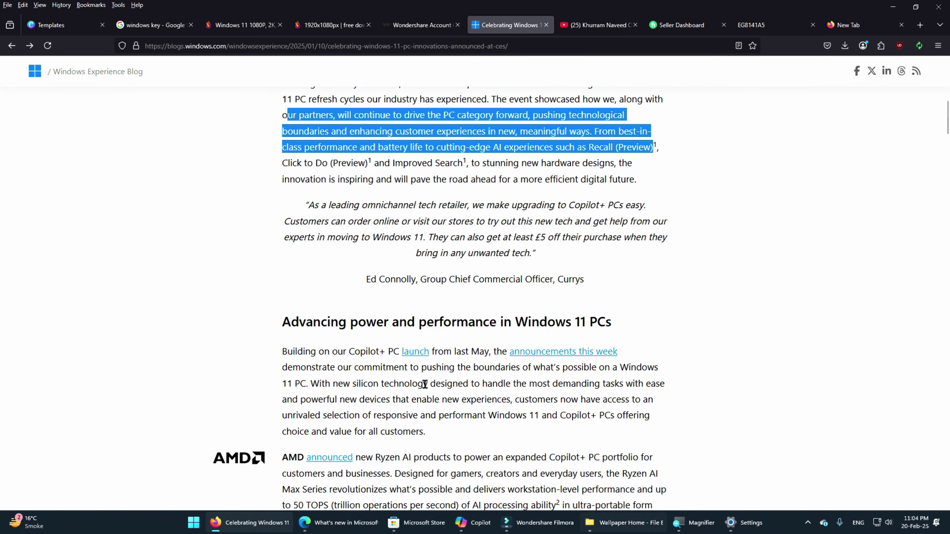
scroll(425, 384, "down", 3)
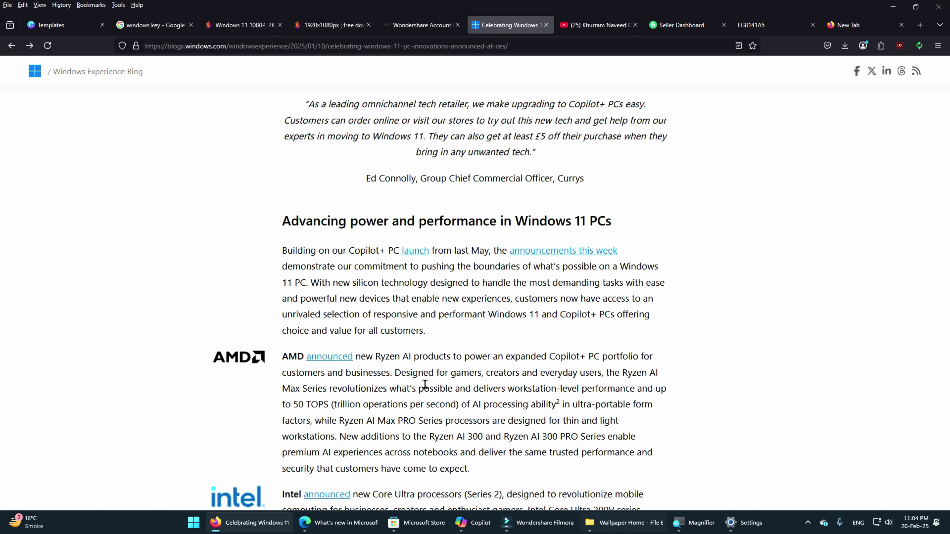
scroll(532, 368, "up", 7)
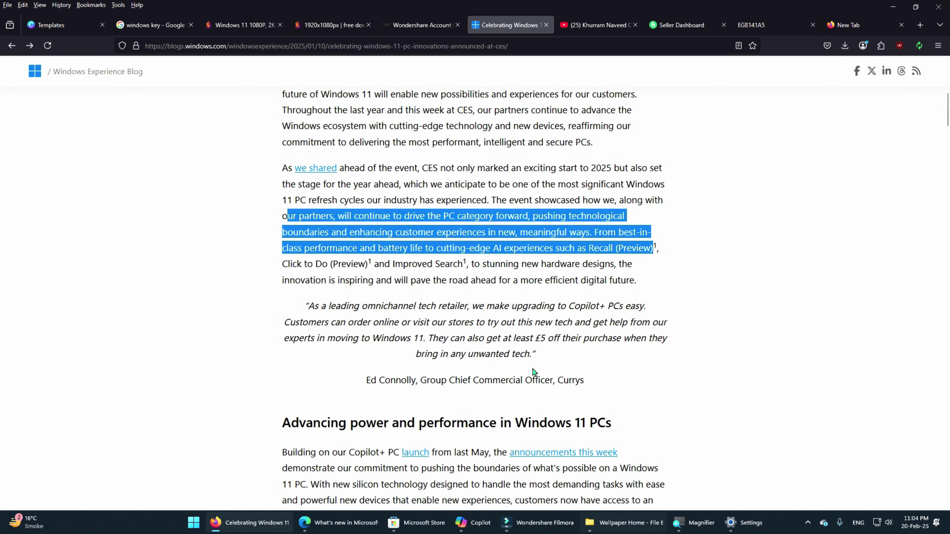
scroll(532, 368, "down", 4)
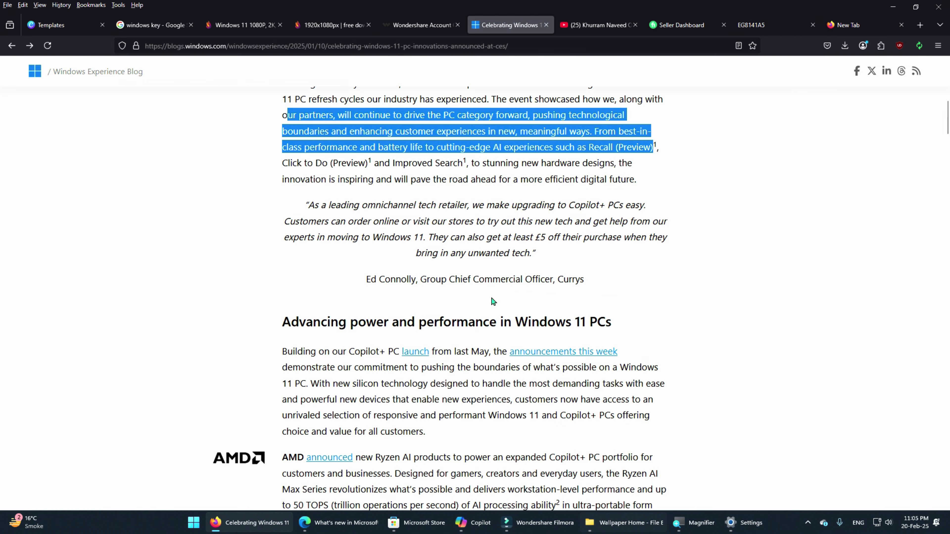
scroll(452, 346, "down", 9)
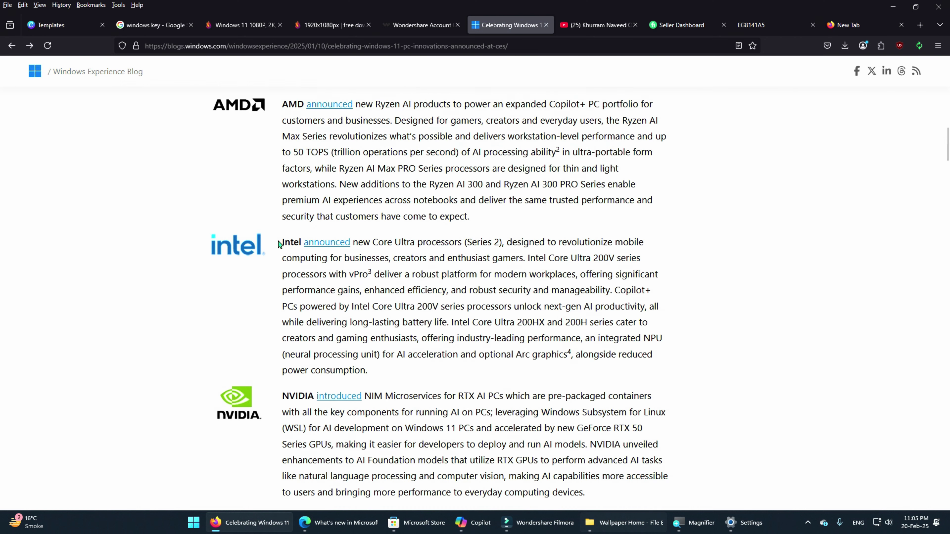
left_click_drag(280, 242, 413, 369)
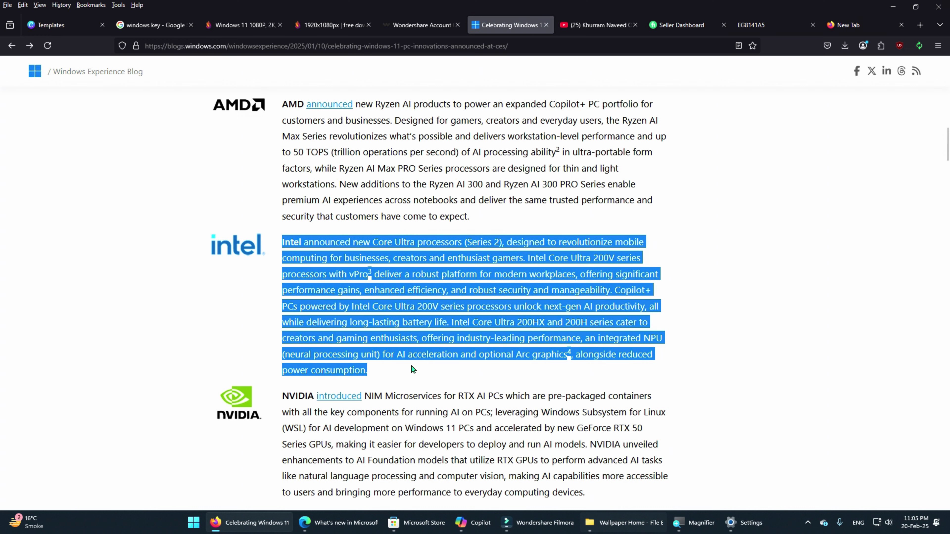
Step: Copy the Acer paragraph about the Swift Go 16 AI and the Dell paragraph about the Dell Pro 13/14 Premium as separate clipboard entries
scroll(411, 365, "down", 20)
left_click(282, 152)
left_click_drag(282, 144, 311, 227)
key("super+c")
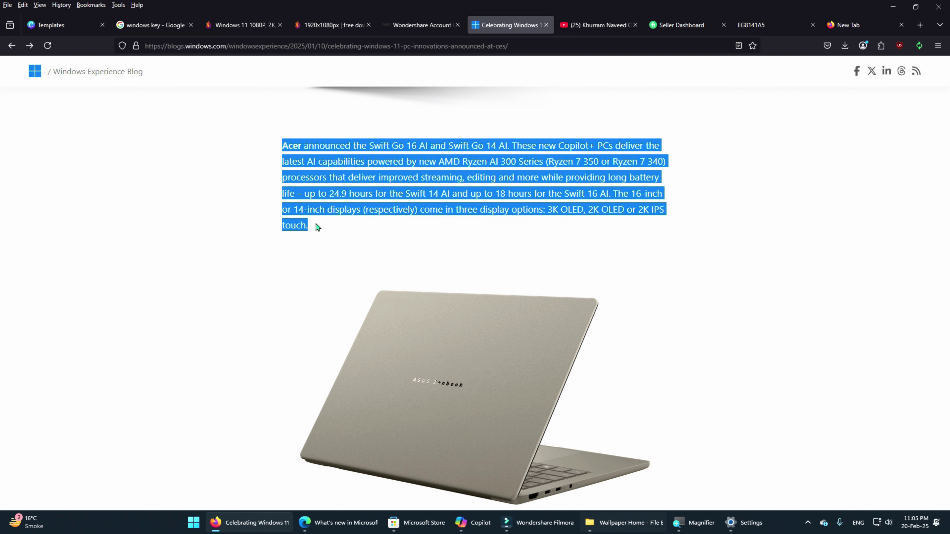
scroll(318, 227, "down", 10)
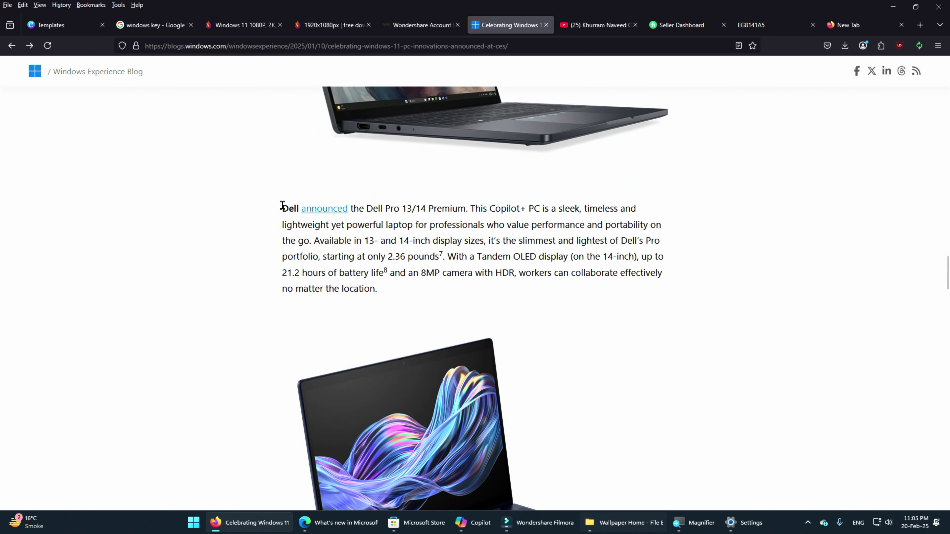
left_click_drag(283, 207, 386, 291)
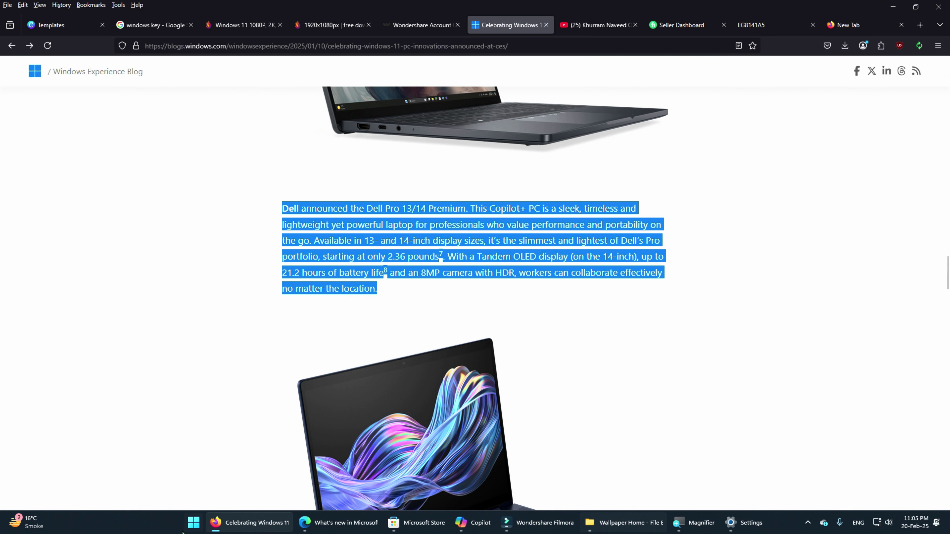
Step: Search Windows for "word", switch to Word, create a blank document and maximize its window
left_click(193, 527)
type("w")
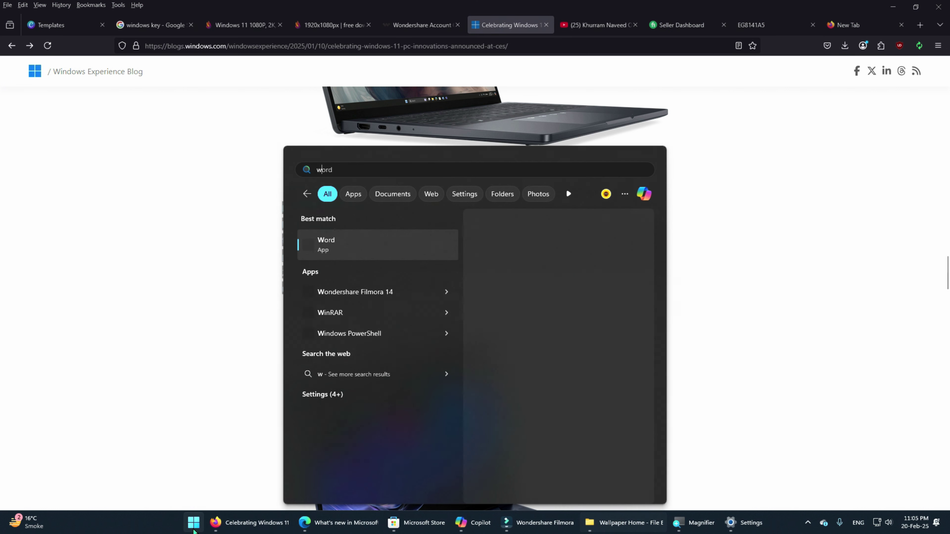
type("ord")
key("Return")
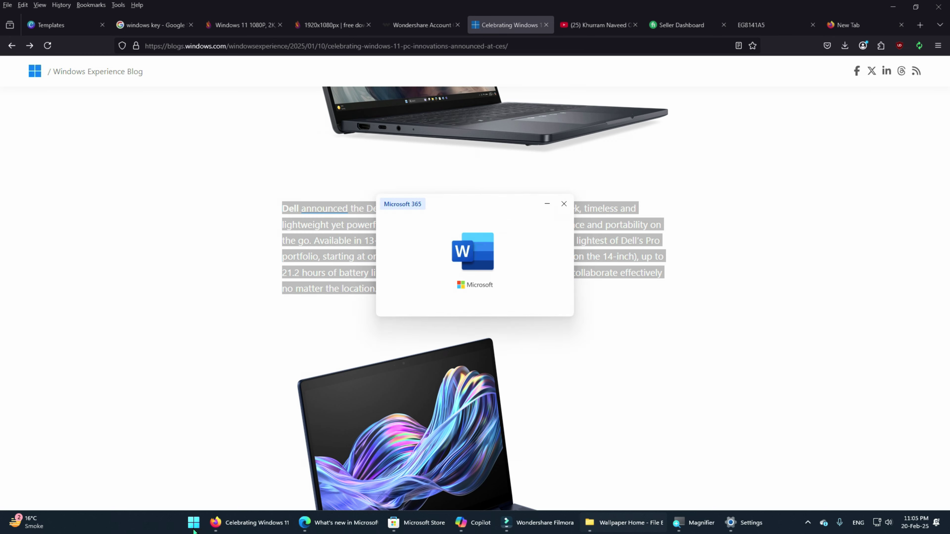
left_click(160, 129)
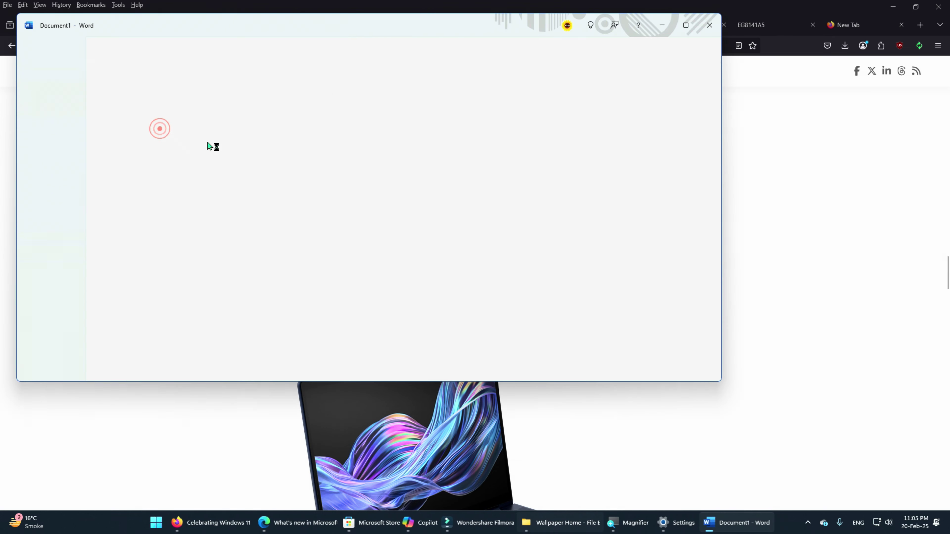
left_click(685, 25)
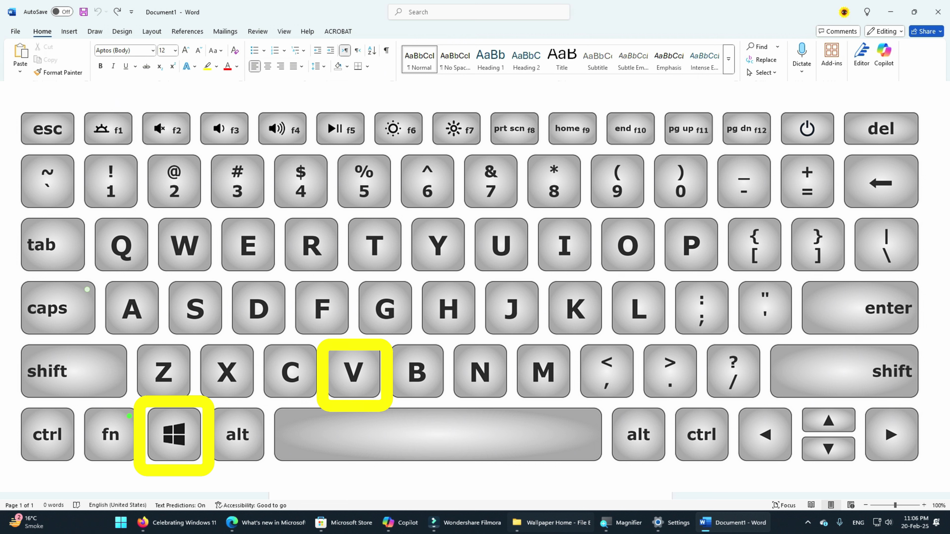
Step: Browse the clipboard history and paste its oldest entry, starting with "ur partners, will continue to drive", into the blank document
key("super+v")
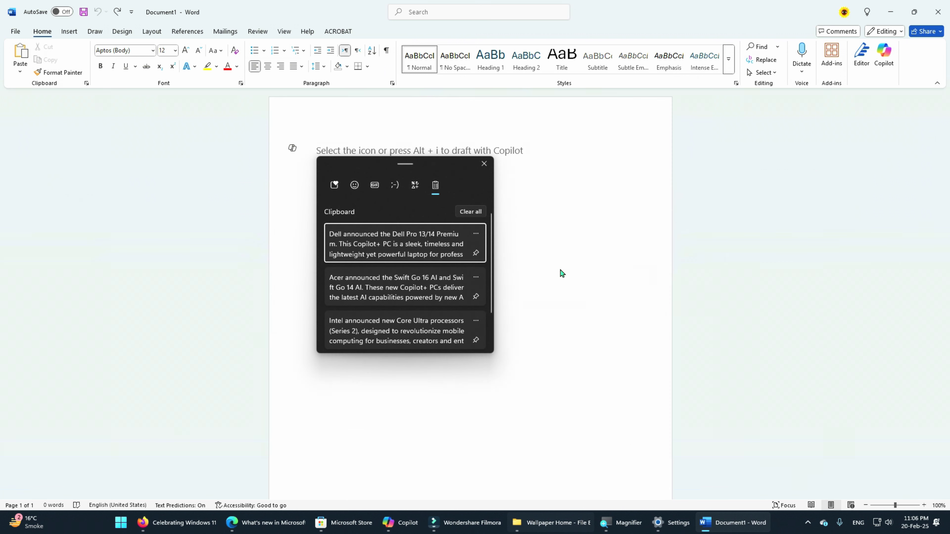
scroll(465, 267, "down", 2)
scroll(465, 267, "up", 2)
scroll(465, 266, "down", 1)
scroll(465, 265, "up", 1)
scroll(421, 295, "down", 2)
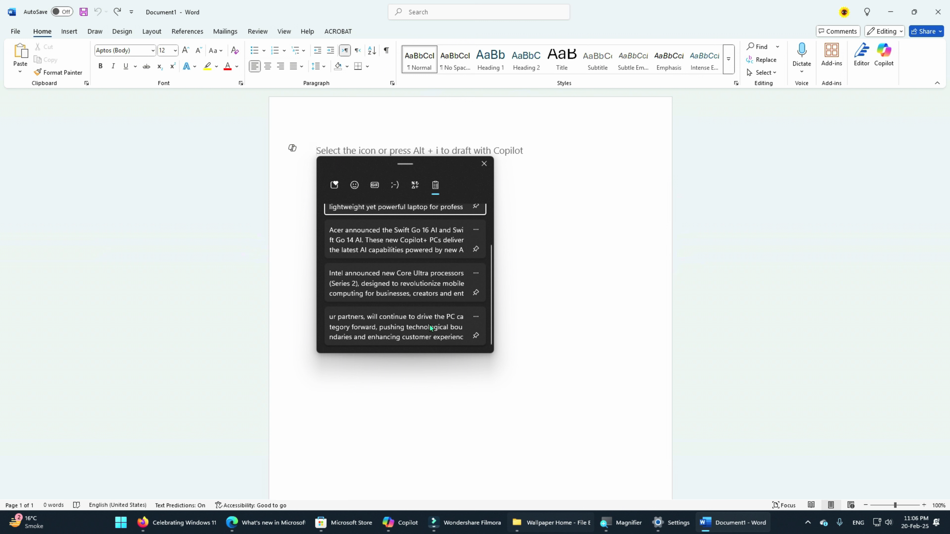
left_click(398, 328)
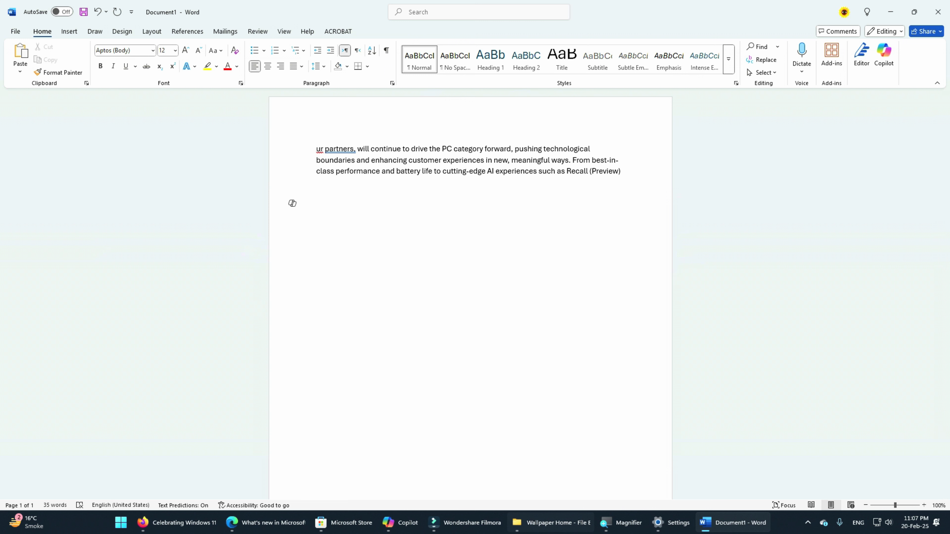
Step: Paste the Intel and Acer paragraphs from the clipboard history below the existing text, leaving blank space between them
key("super+v")
scroll(397, 327, "down", 2)
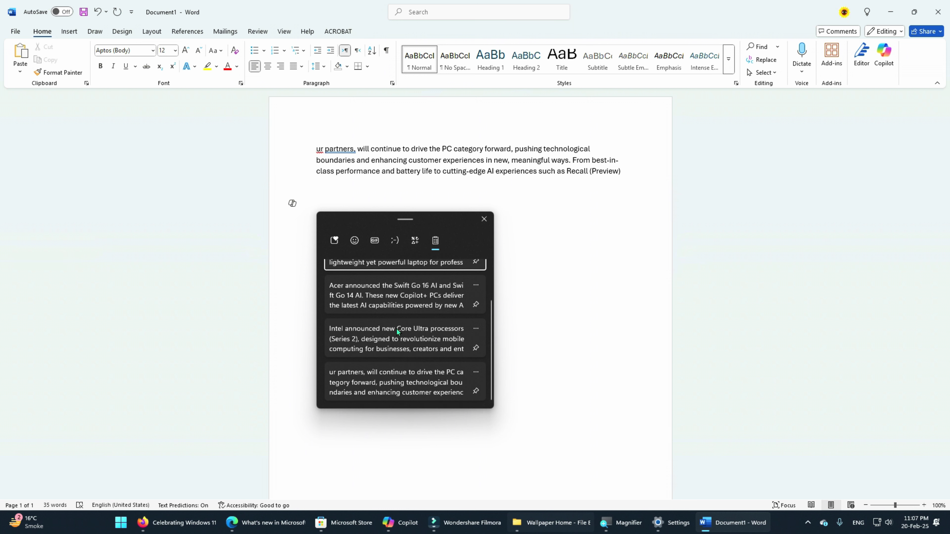
left_click(411, 336)
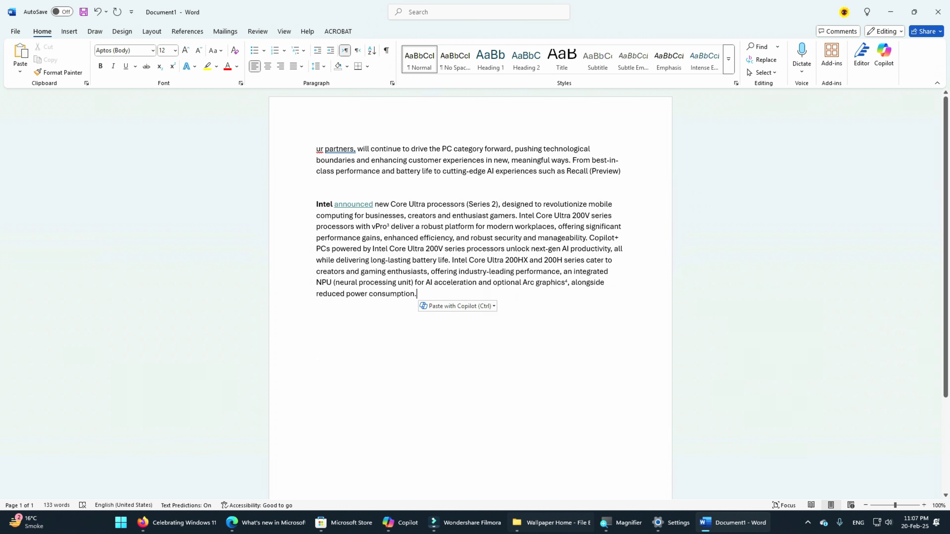
key("Return")
key("Return")
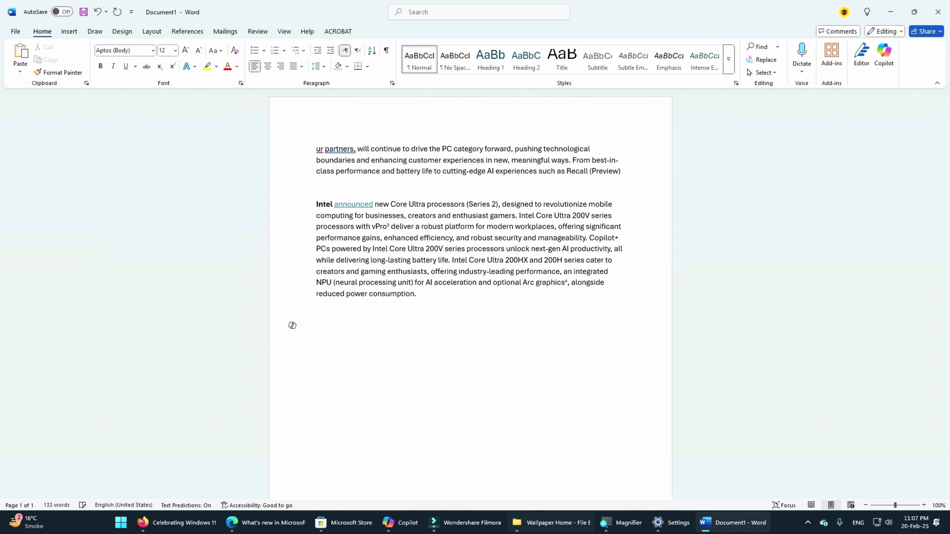
key("super+v")
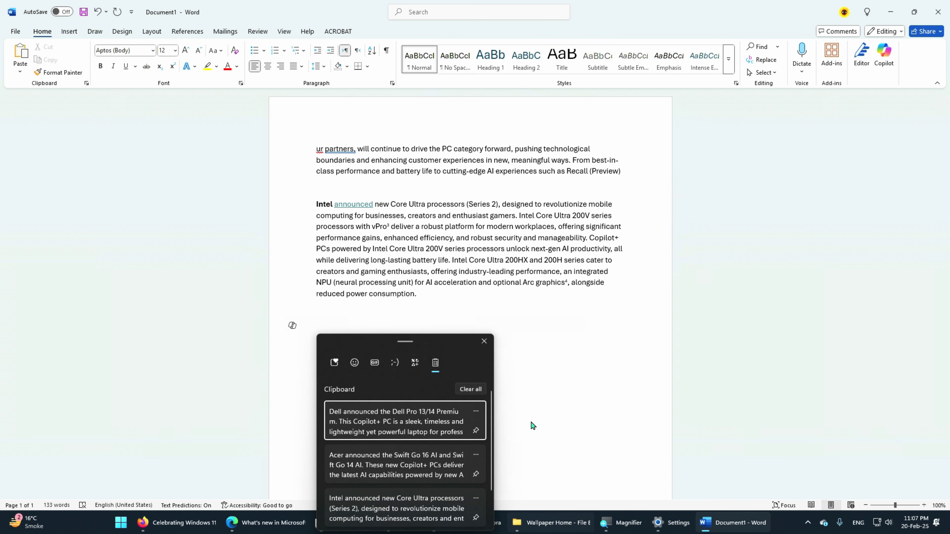
left_click(434, 464)
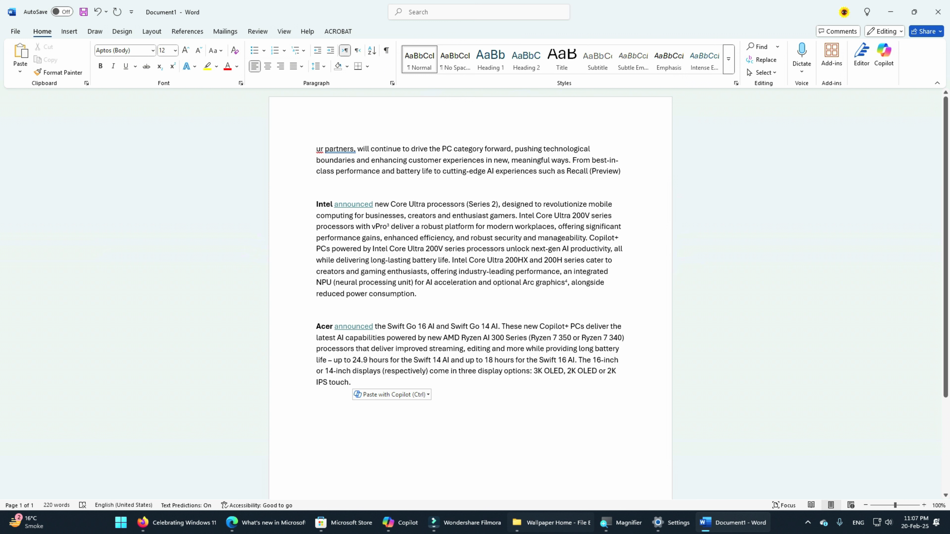
Step: Paste the Dell paragraph from the clipboard history below the Acer paragraph, separated by a blank line
key("Return")
key("Return")
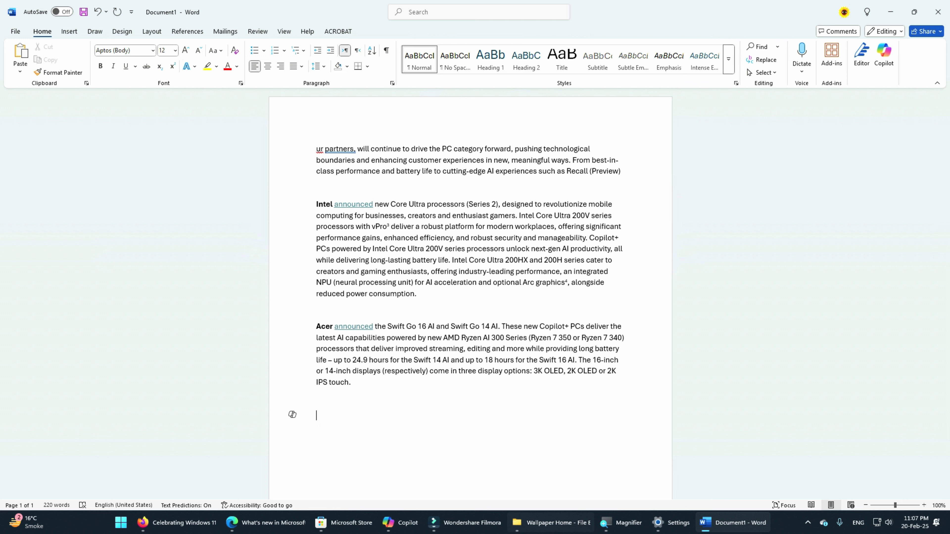
key("super+v")
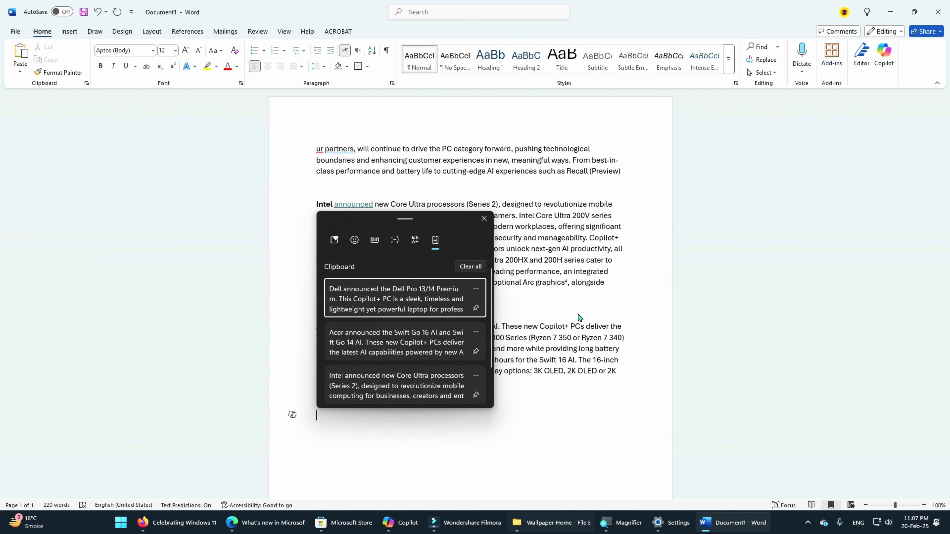
left_click(399, 296)
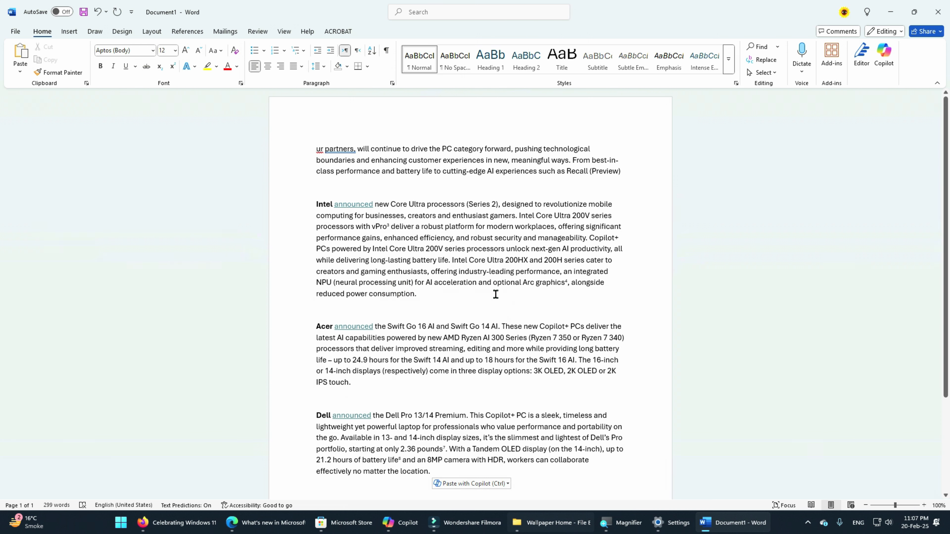
scroll(494, 294, "down", 2)
key("super+v")
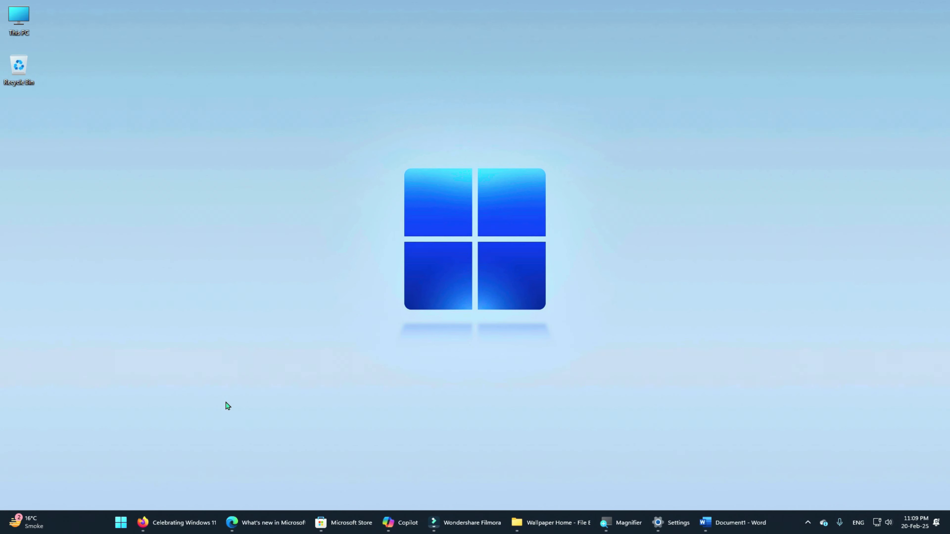
Step: Bring up the Firefox, Edge, Microsoft Store, Copilot, Filmora, File Explorer, Magnifier, Settings and Word windows one after another
left_click(176, 523)
left_click(263, 523)
left_click(346, 523)
left_click(402, 523)
left_click(466, 522)
left_click(540, 523)
left_click(618, 522)
left_click(673, 522)
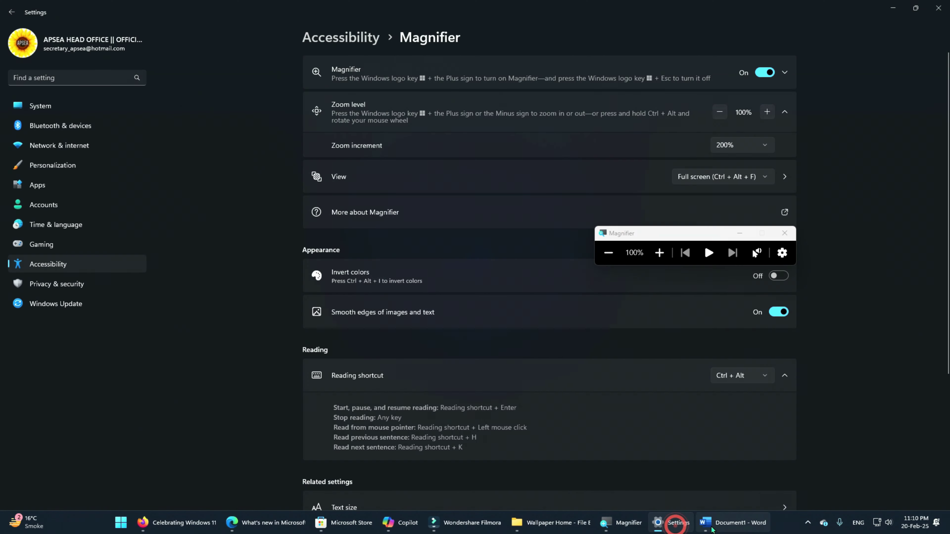
left_click(714, 526)
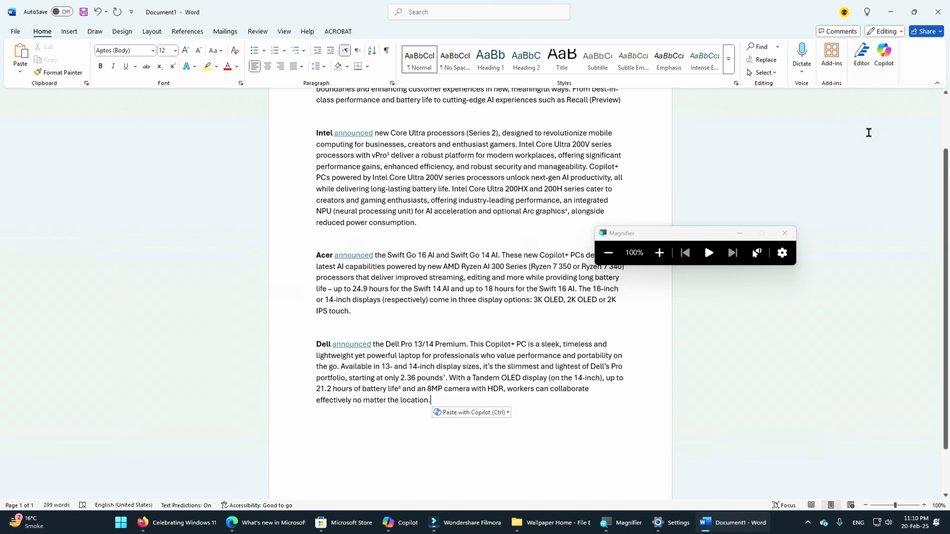
Step: Minimize the Word and Settings windows individually, and minimize all remaining windows at once
left_click(893, 12)
left_click(893, 9)
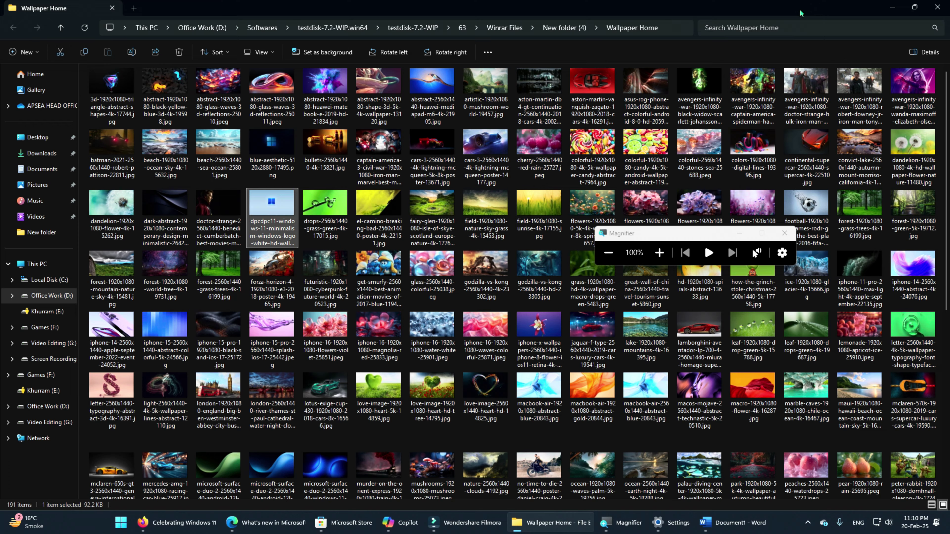
key("super+m")
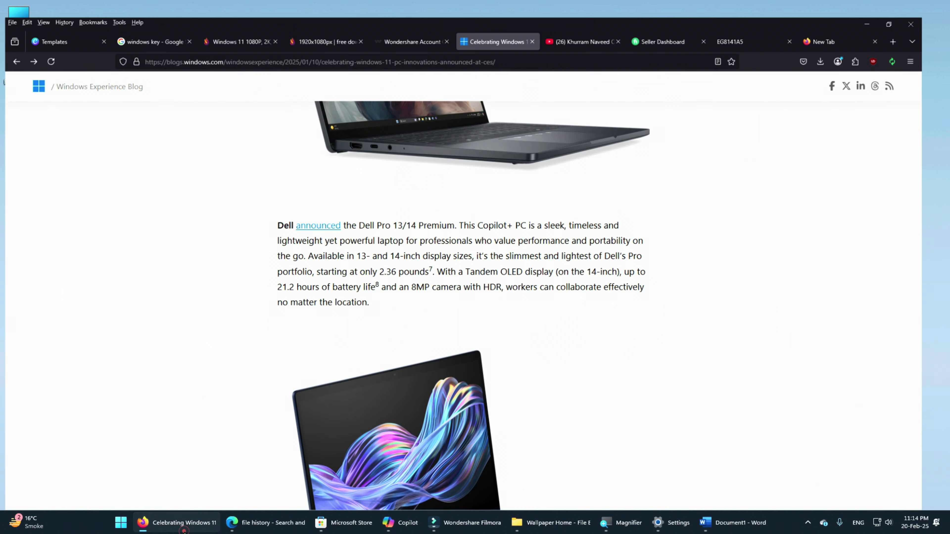
Step: Maximize the Firefox window and restore it down to its smaller floating size
key("super+Up")
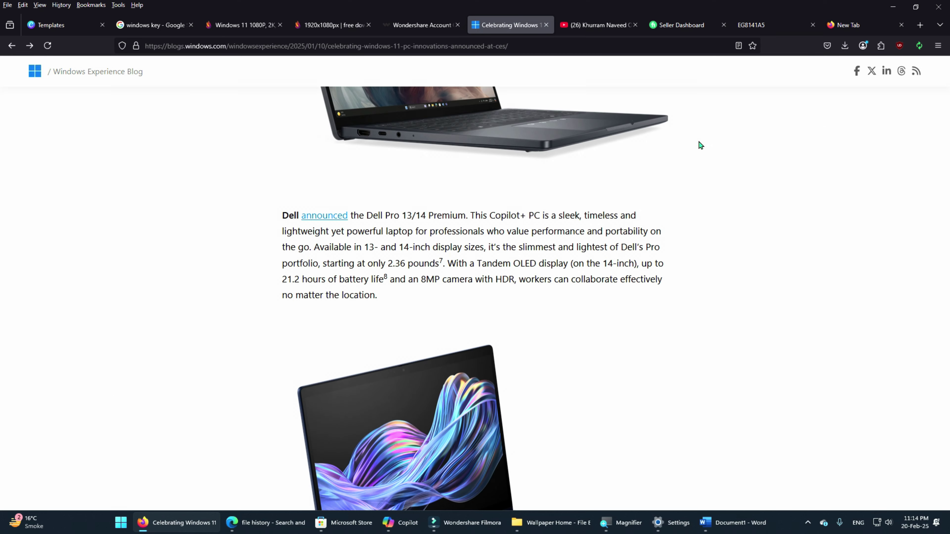
key("super+Down")
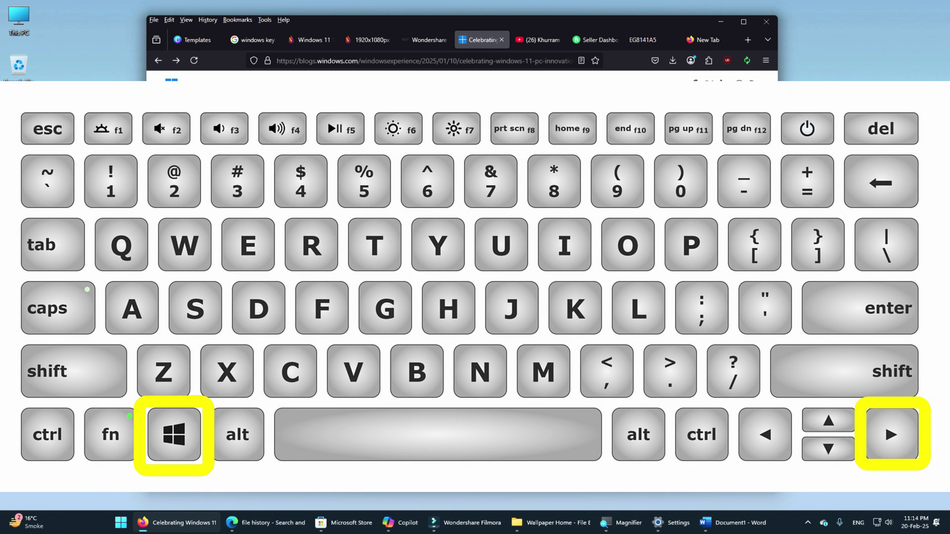
Step: Snap Firefox to the right half of the screen and fill the left half with the Wallpaper Home File Explorer window
key("super+Right")
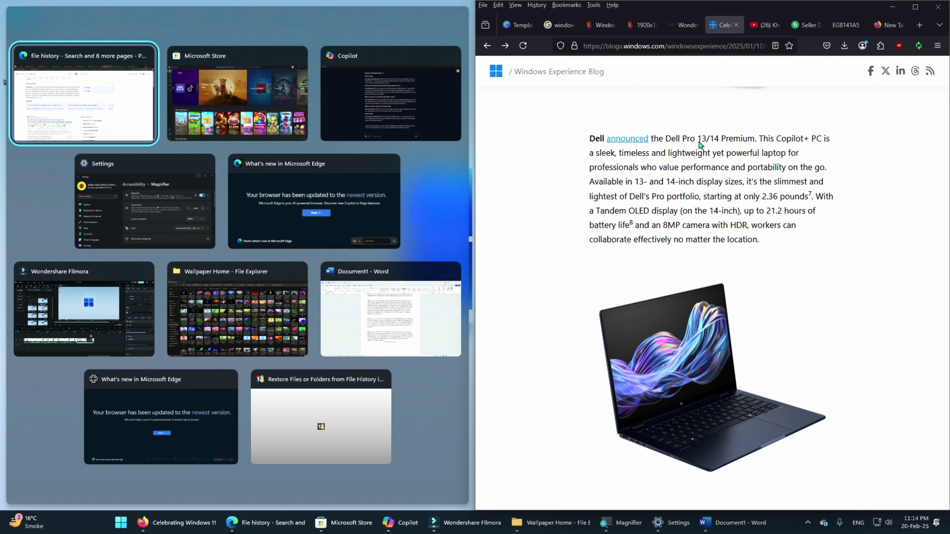
key("Right")
key("Down")
key("Left")
key("Right")
key("Down")
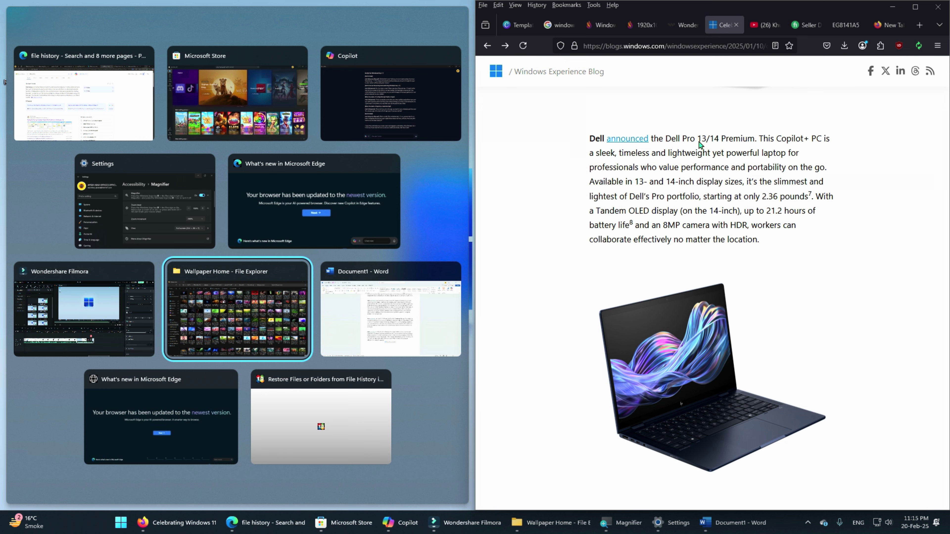
key("Return")
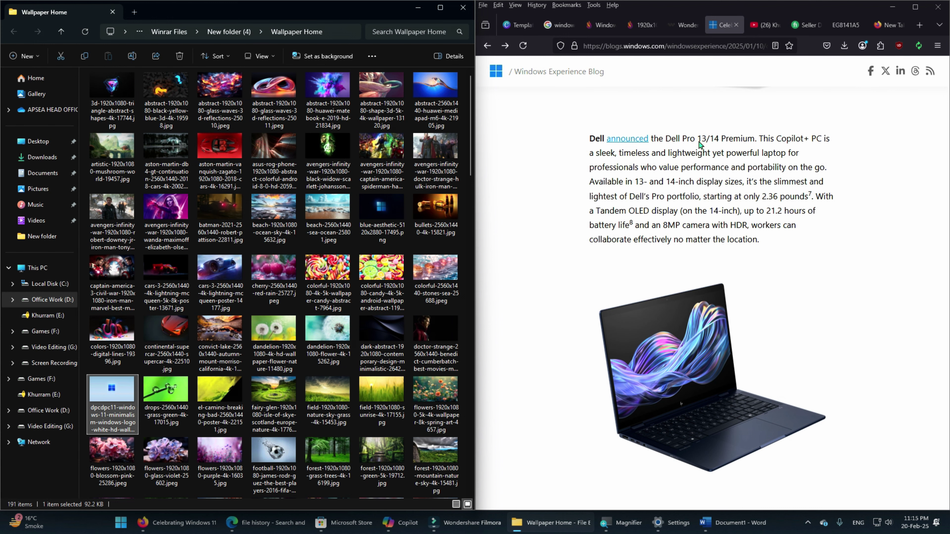
Step: Snap File Explorer to the lower-left quarter and fill the upper-left quarter with Microsoft Store
key("super+Down")
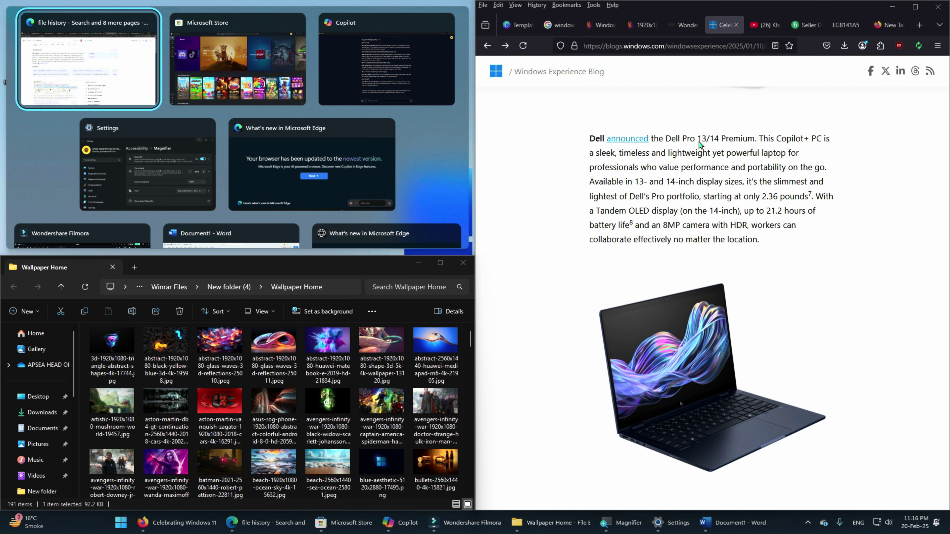
key("Right")
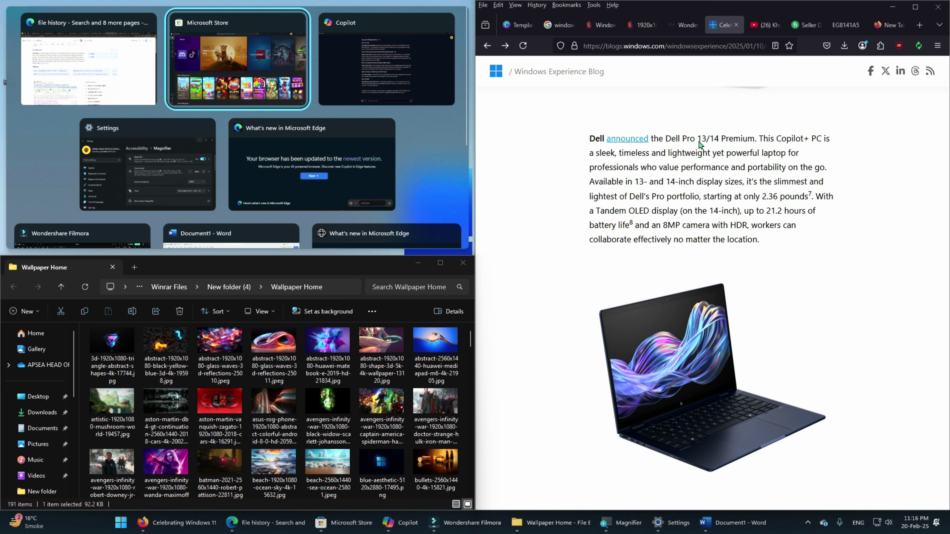
key("Return")
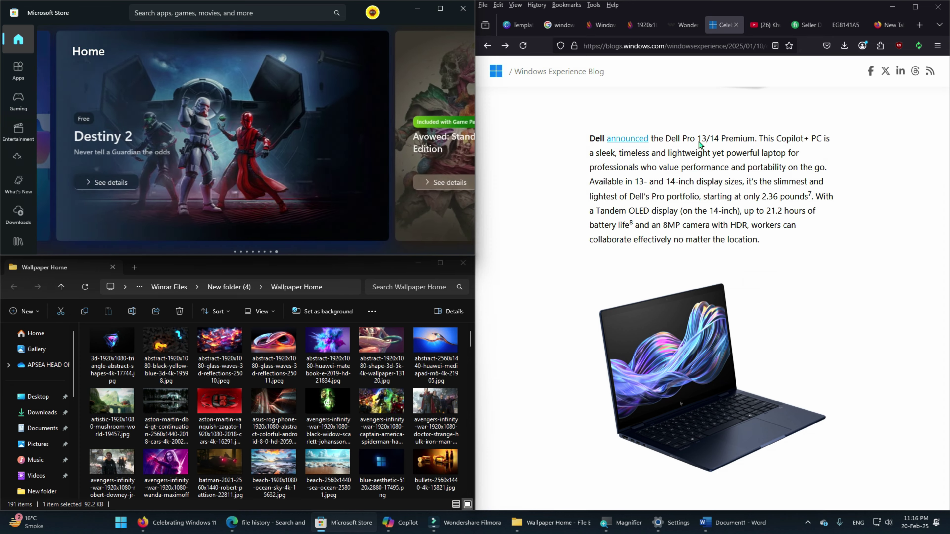
Step: Snap Microsoft Store to the upper-right quarter and fill the upper-left quarter with the Edge file history window
key("super+Right")
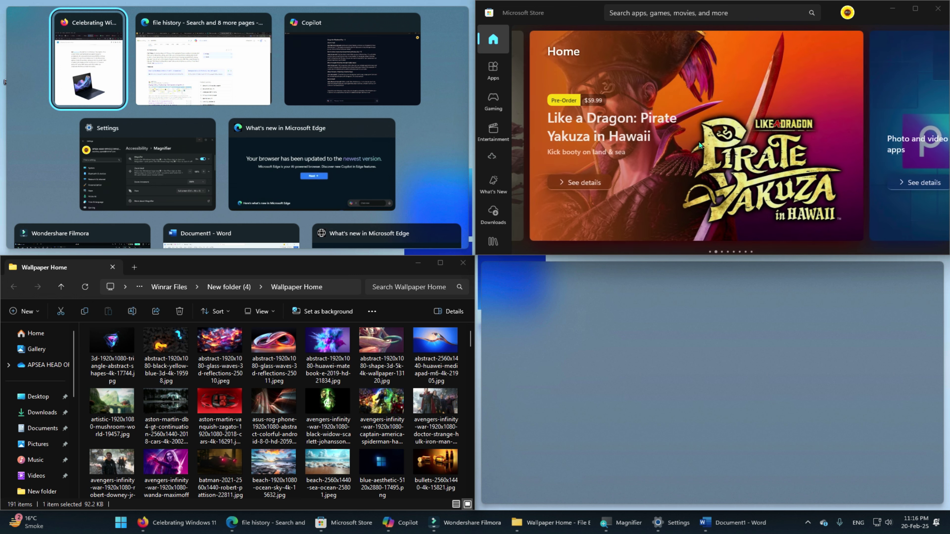
key("Right")
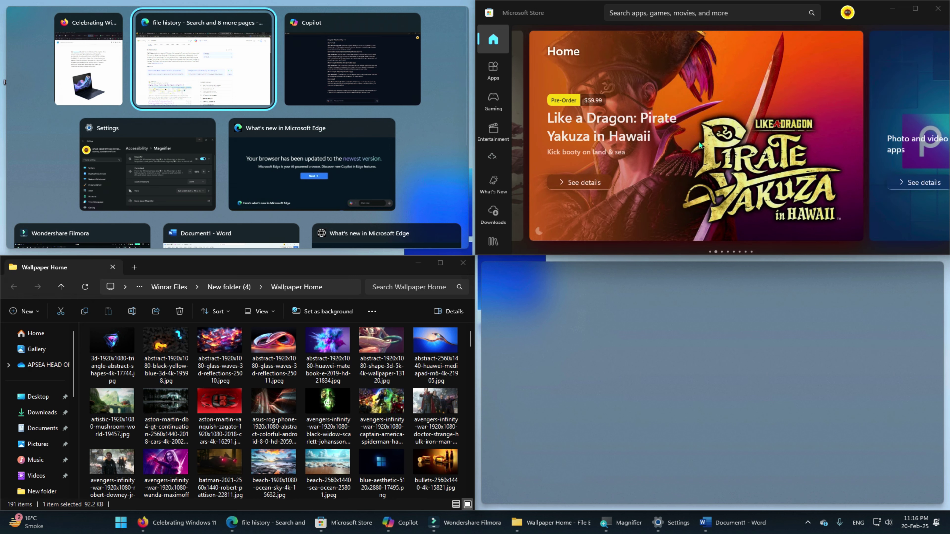
key("Return")
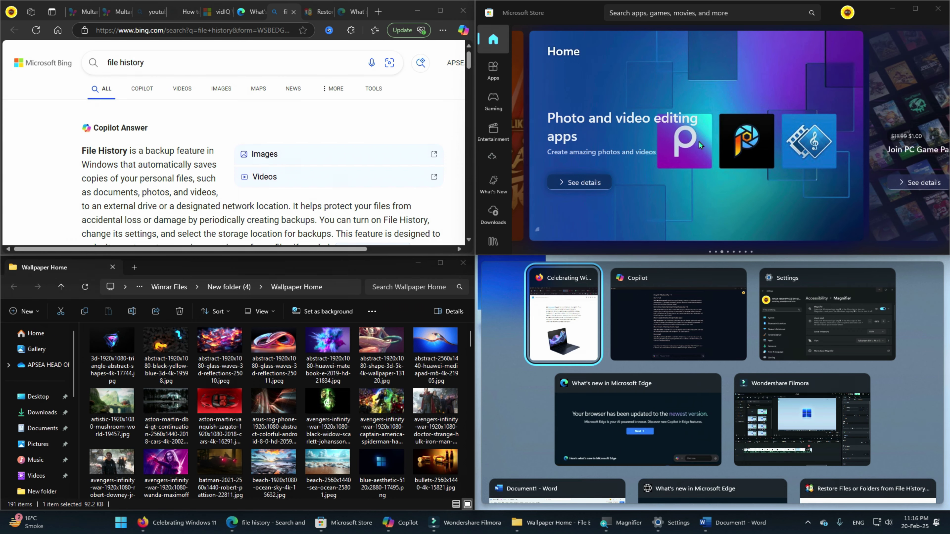
Step: Fill the empty lower-right quarter of the snap layout with the Document1 Word window
key("Down")
key("Down")
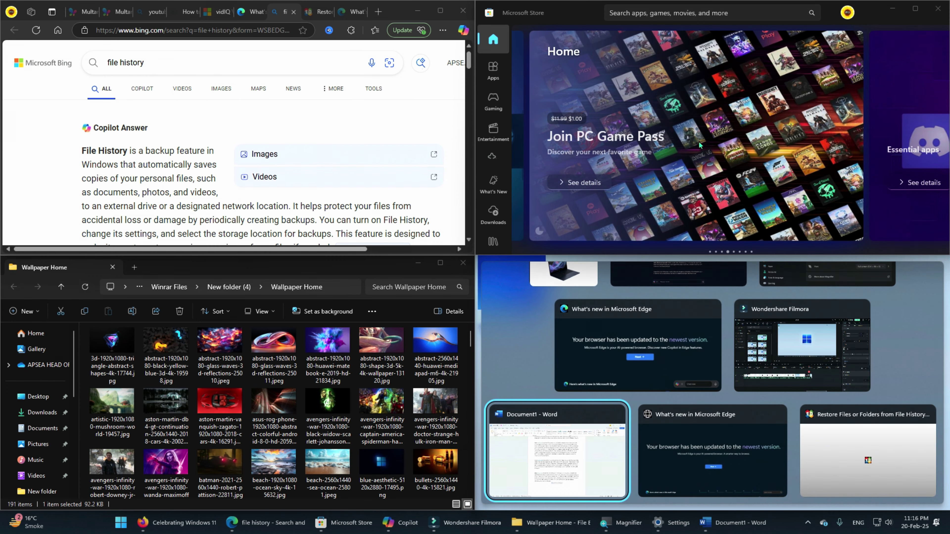
key("Return")
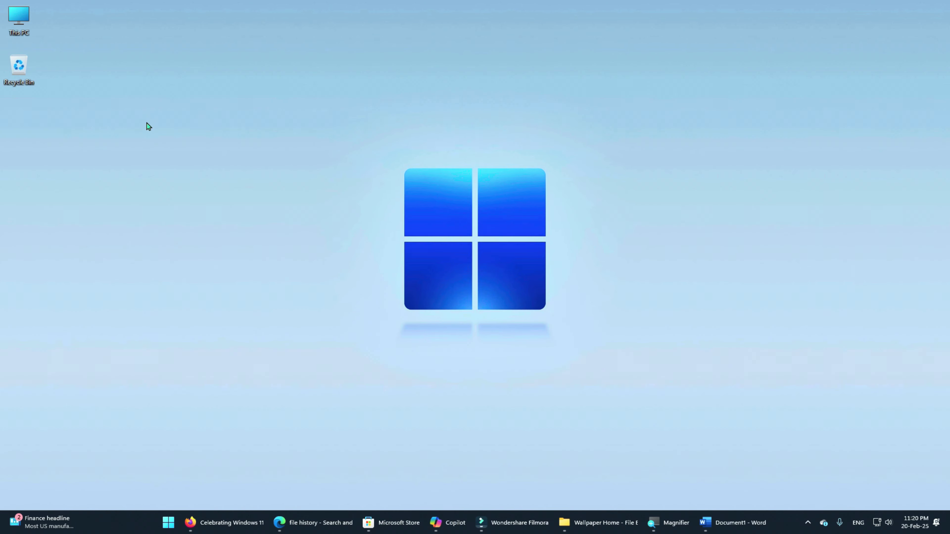
Step: Open Windows Settings and move the keyboard focus through the category list to Personalization
key("super+i")
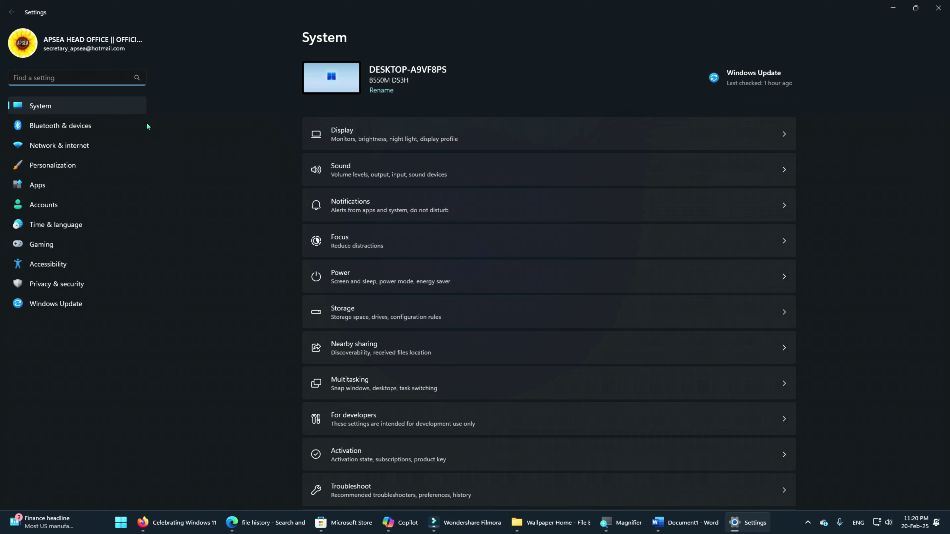
key("Tab")
key("Down")
key("Down")
key("Up")
key("Down")
key("Down")
key("Down")
key("Down")
key("Down")
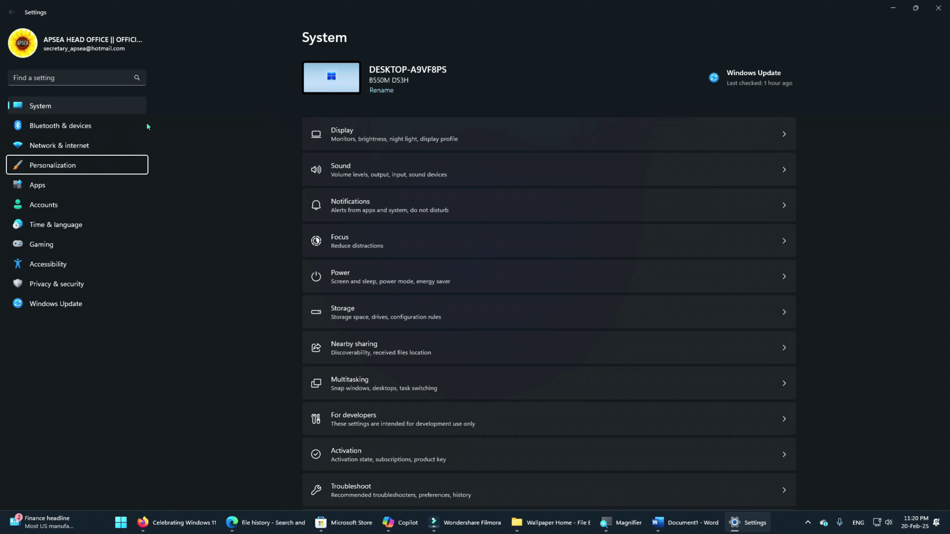
Step: Return the keyboard focus to the System category and carry it into the page's settings list at Display
key("Up")
key("Up")
key("Up")
key("Up")
key("Up")
key("Up")
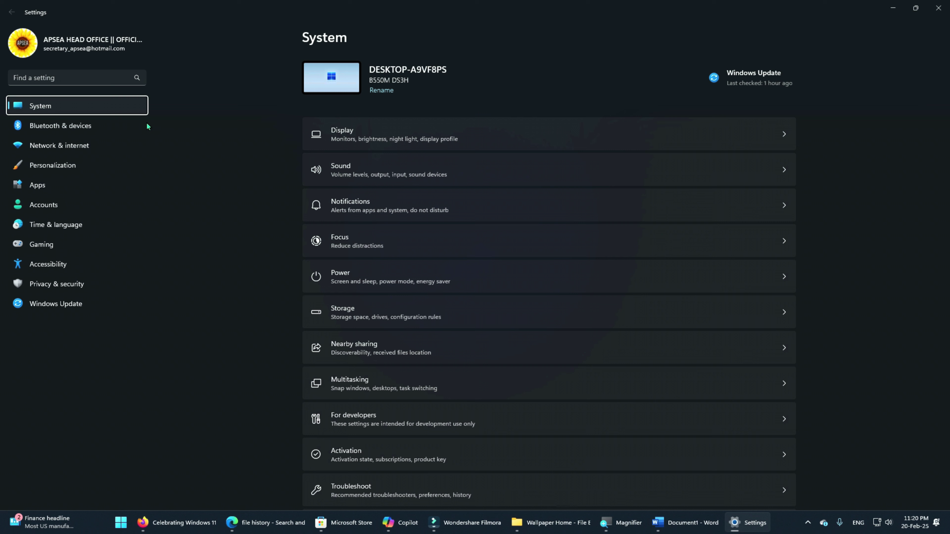
key("Tab")
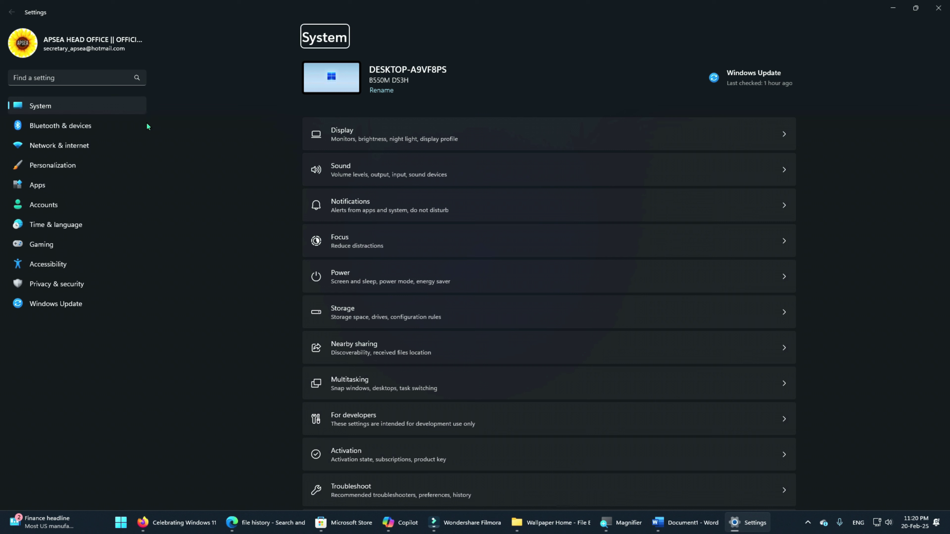
key("Tab")
key("Tab")
key("Tab")
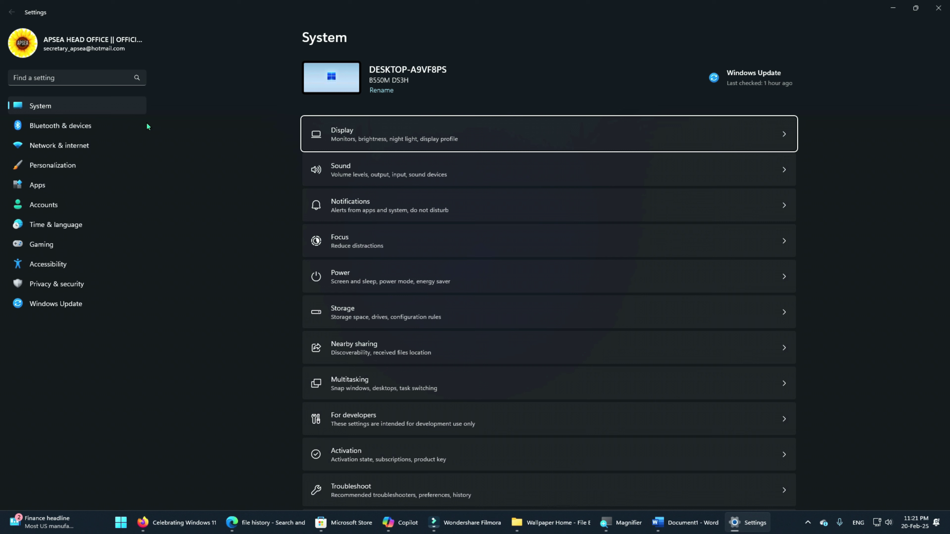
Step: Move the keyboard focus through the System settings to Notifications, open its page and continue through its options
key("Tab")
key("Tab")
key("Tab")
key("Tab")
key("shift+Tab")
key("shift+Tab")
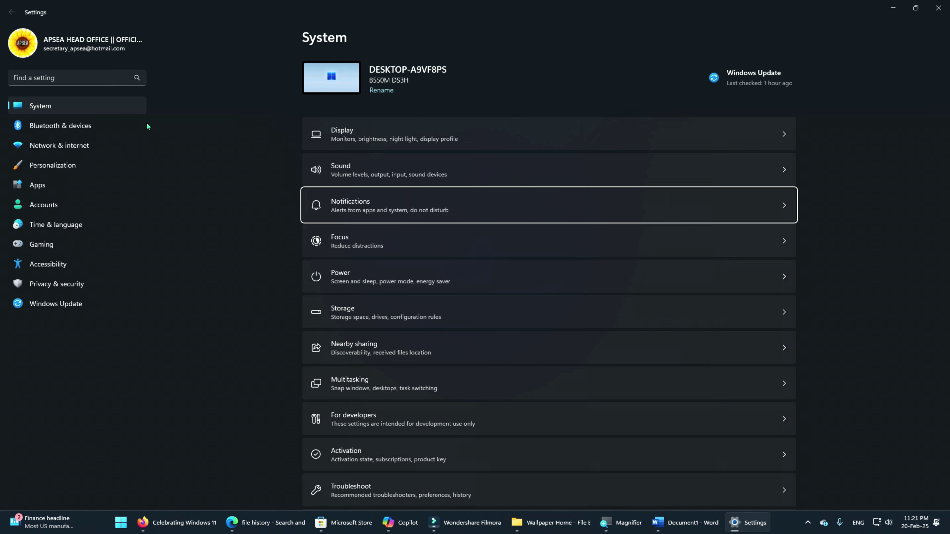
key("Return")
key("Down")
key("Down")
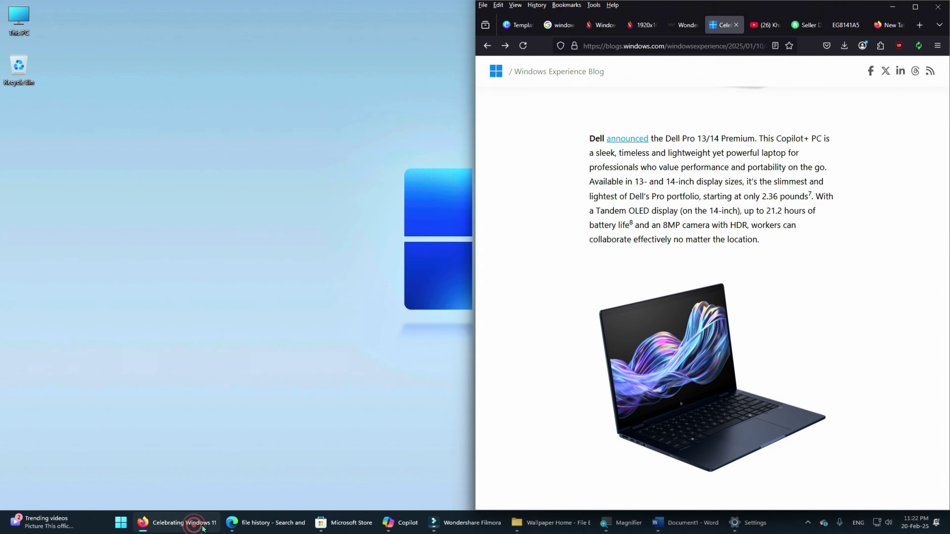
Step: Bring up the Edge, Microsoft Store, Copilot, Filmora, File Explorer and Magnifier windows one after another
left_click(266, 522)
left_click(334, 524)
left_click(400, 523)
left_click(480, 523)
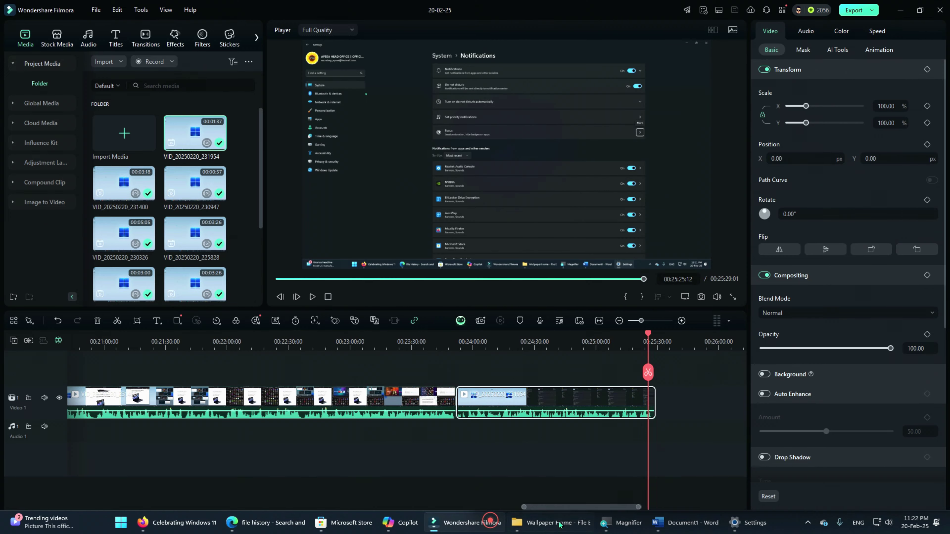
left_click(561, 523)
left_click(615, 523)
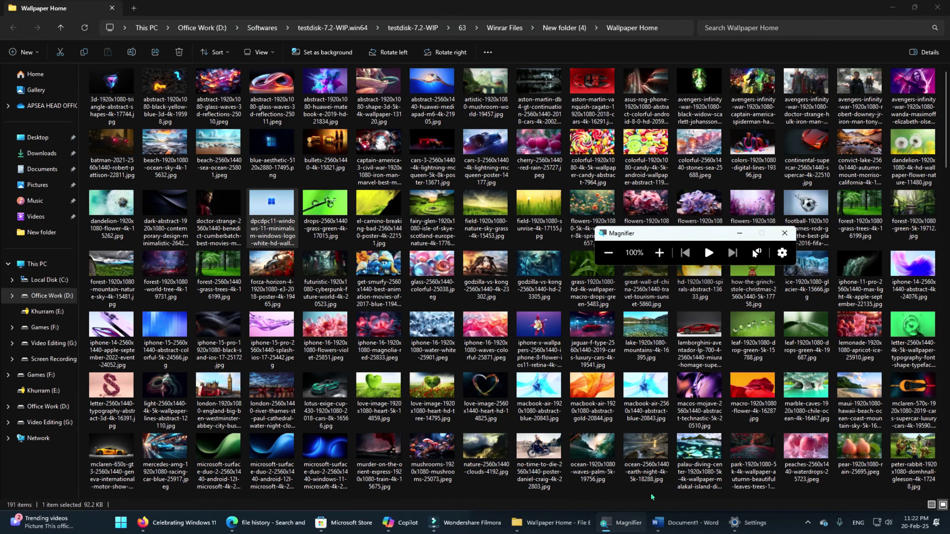
Step: Minimize the front windows individually and show the desktop by minimizing all remaining windows at once
left_click(893, 8)
left_click(894, 8)
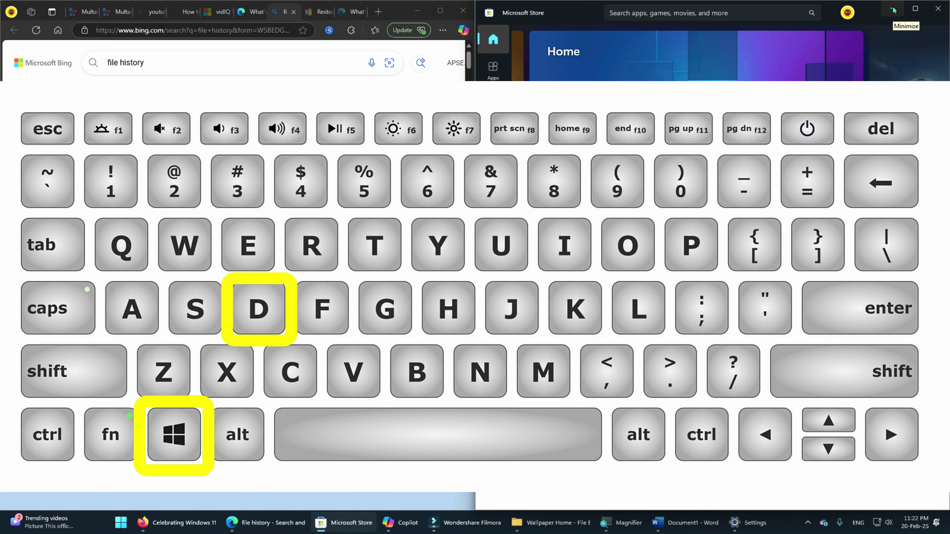
key("super+d")
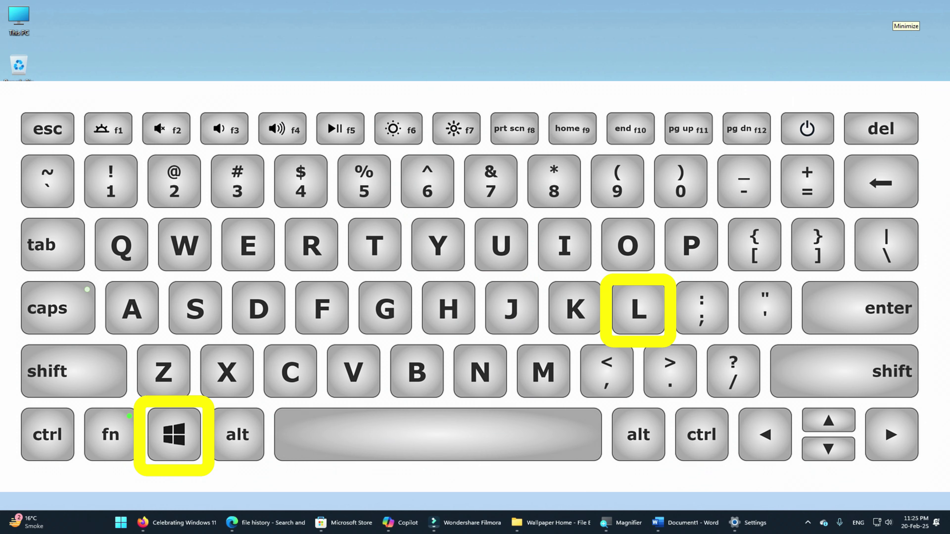
Step: Lock the computer and dismiss the lock screen
key("super+l")
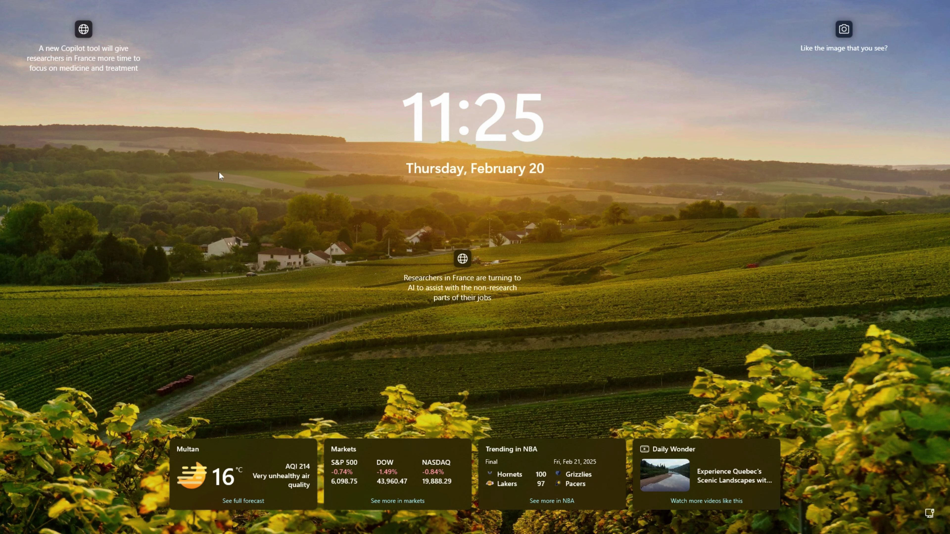
key("Return")
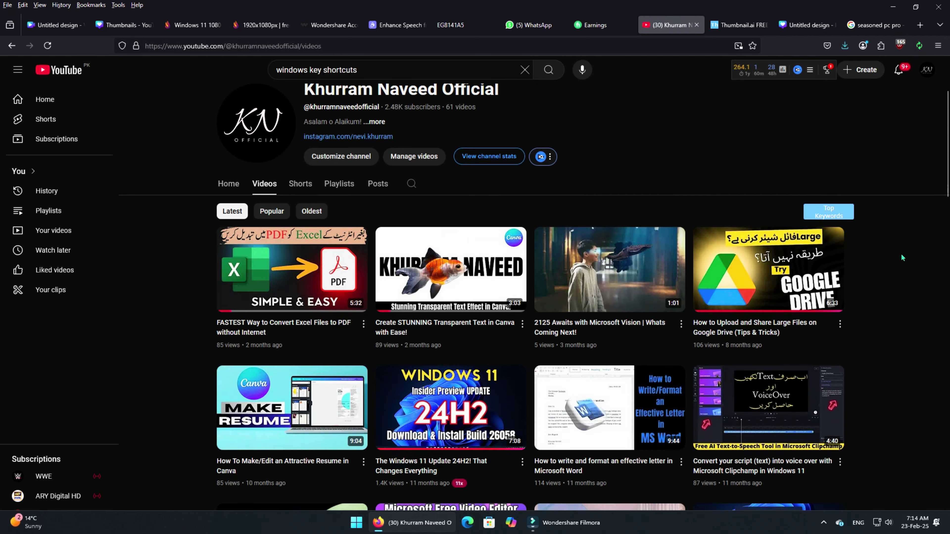
scroll(902, 258, "down", 5)
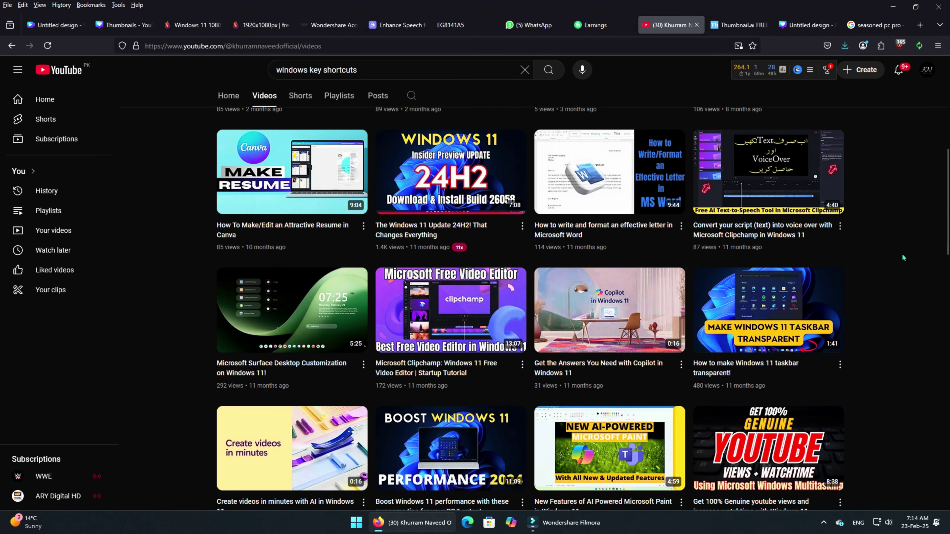
scroll(902, 258, "down", 3)
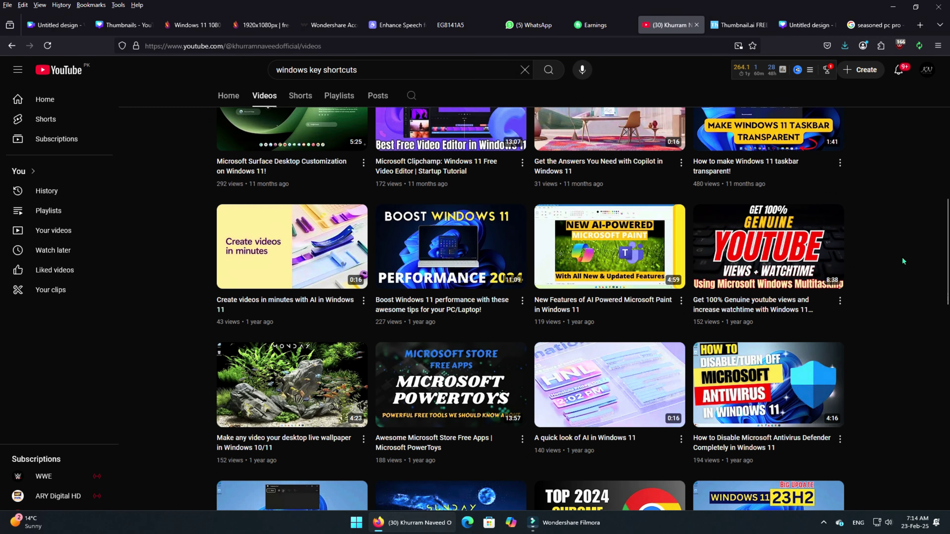
scroll(903, 261, "down", 5)
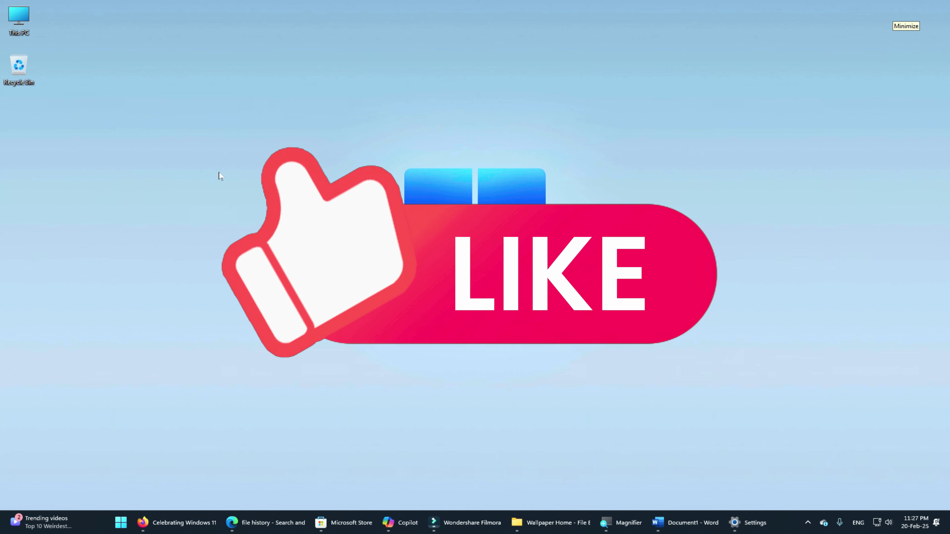